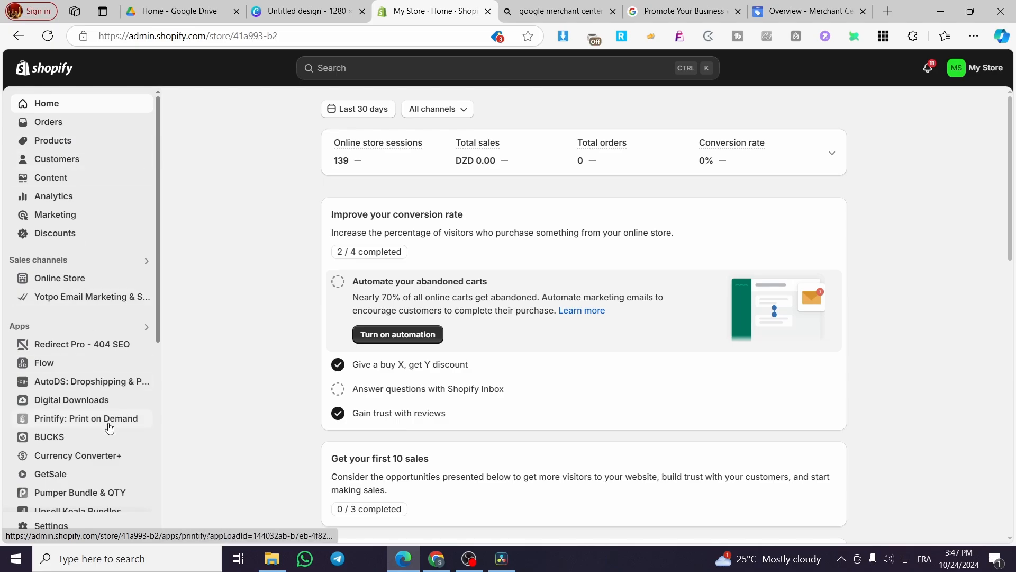
- Open the store's product list and look through the products
click(84, 142)
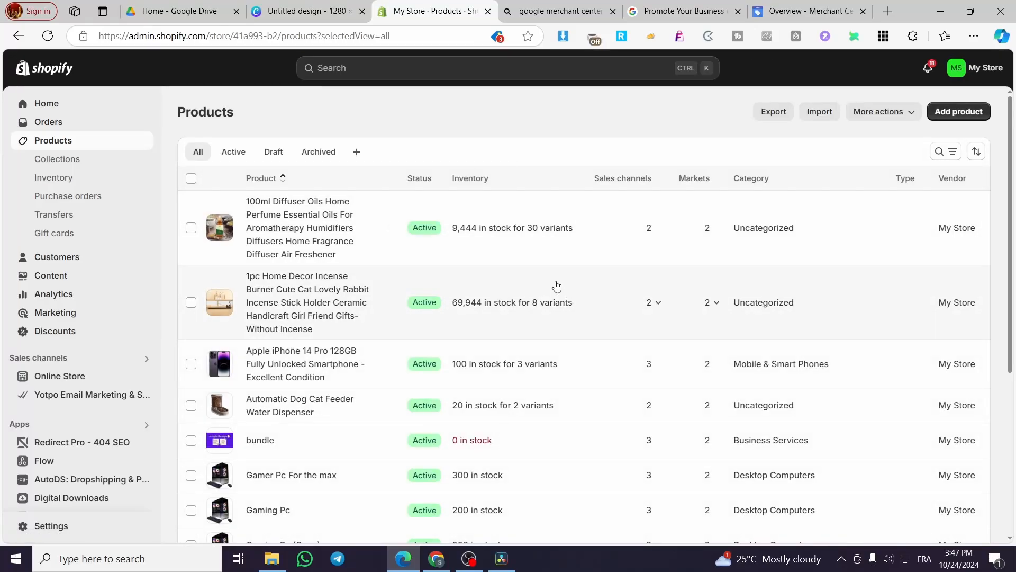
scroll(562, 290, down, 3)
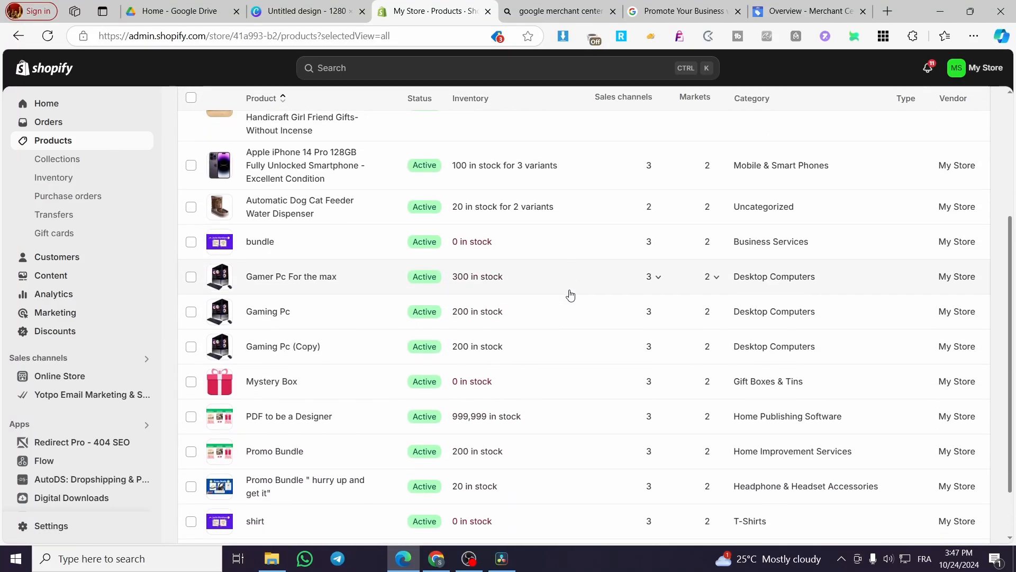
scroll(570, 295, down, 1)
scroll(540, 307, up, 5)
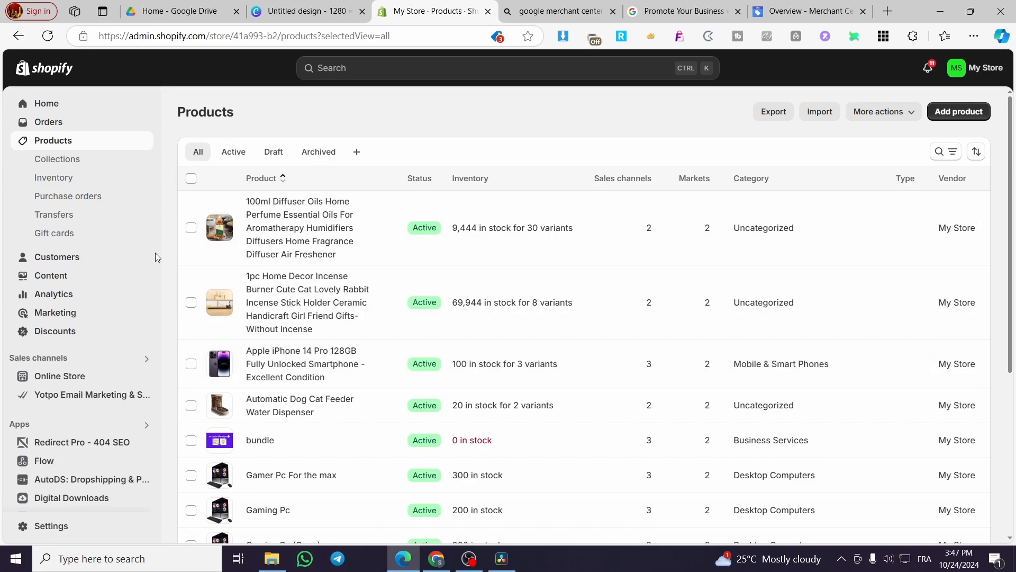
- Open the store settings and go to the checkout settings
click(78, 524)
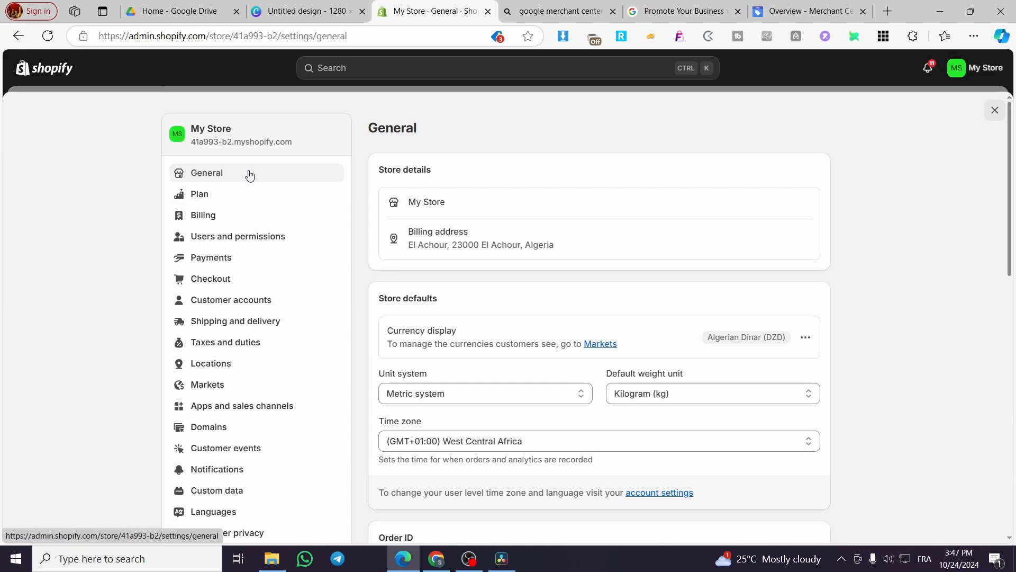
scroll(249, 191, down, 3)
scroll(249, 199, up, 3)
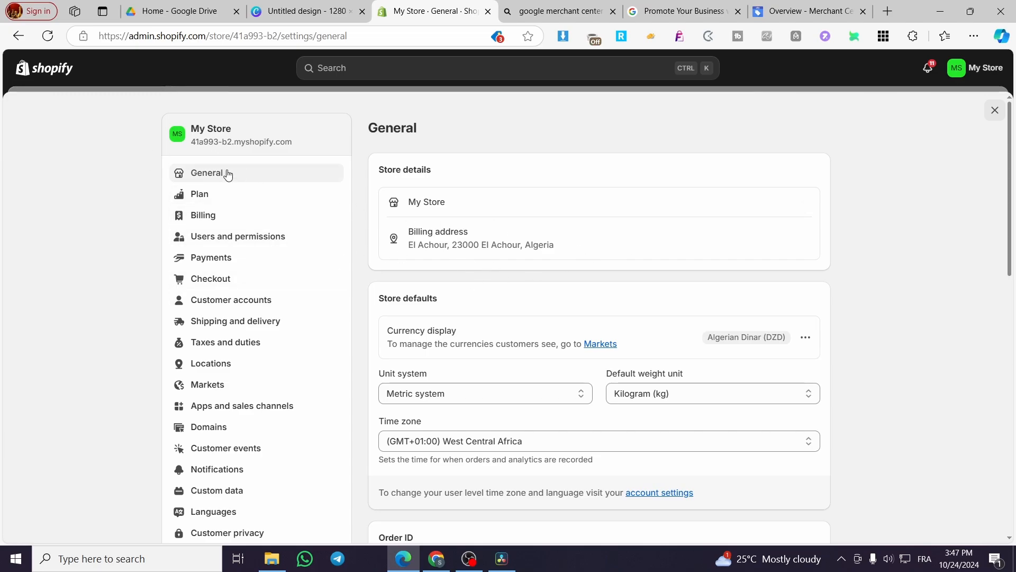
click(179, 285)
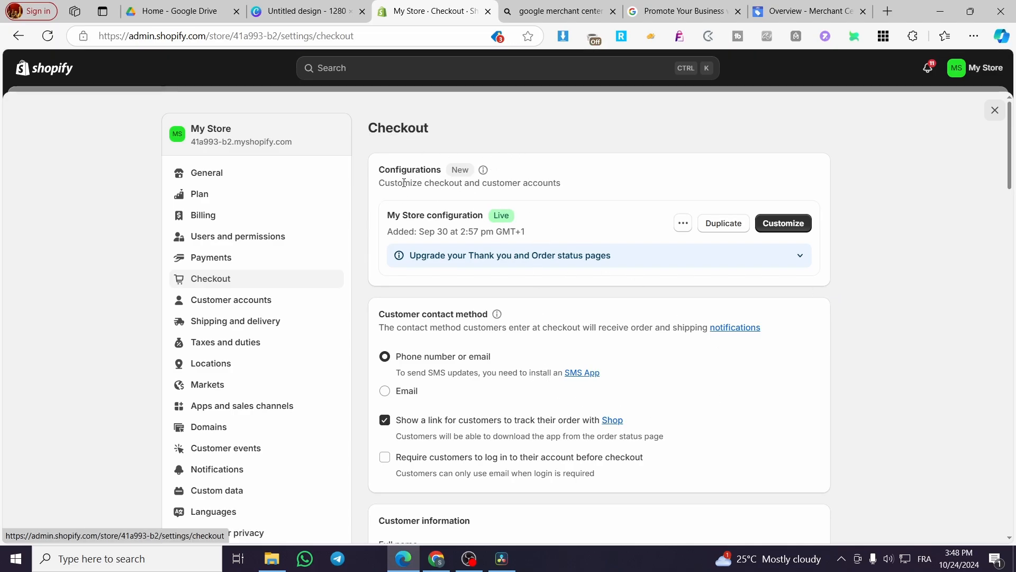
- Examine the configuration, customer contact method and customer information options in the checkout settings
scroll(782, 249, down, 3)
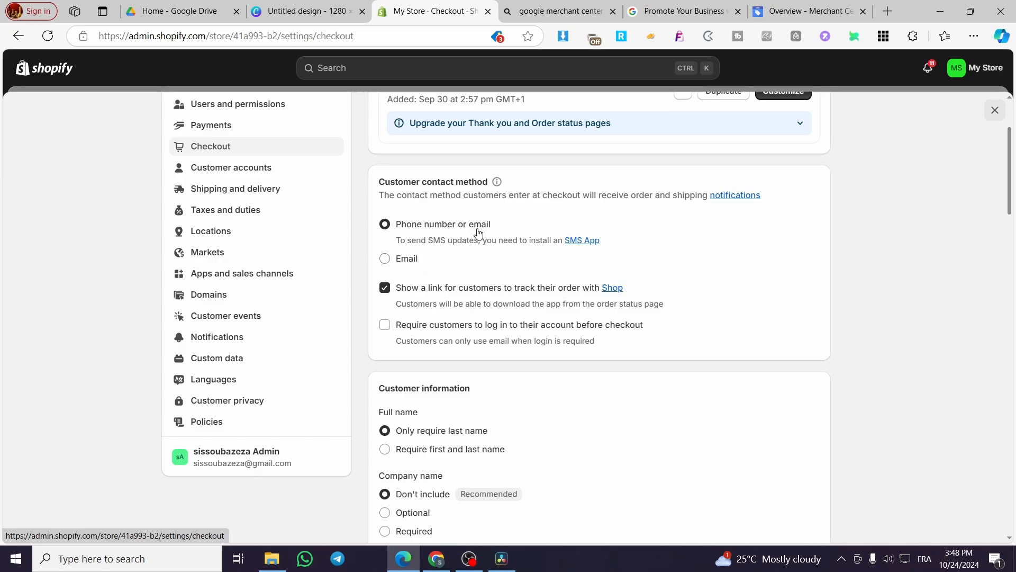
scroll(618, 247, down, 1)
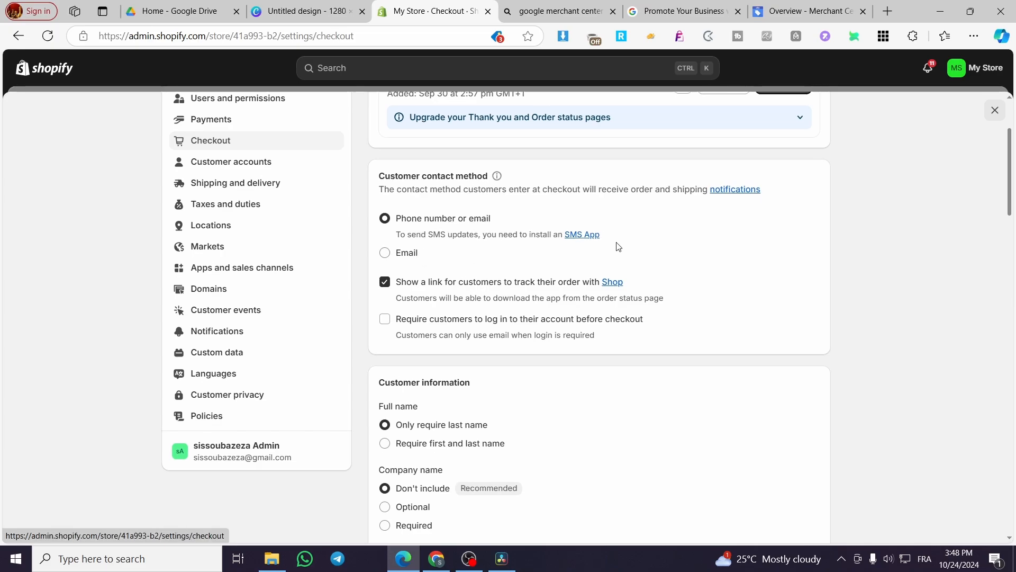
scroll(618, 246, down, 2)
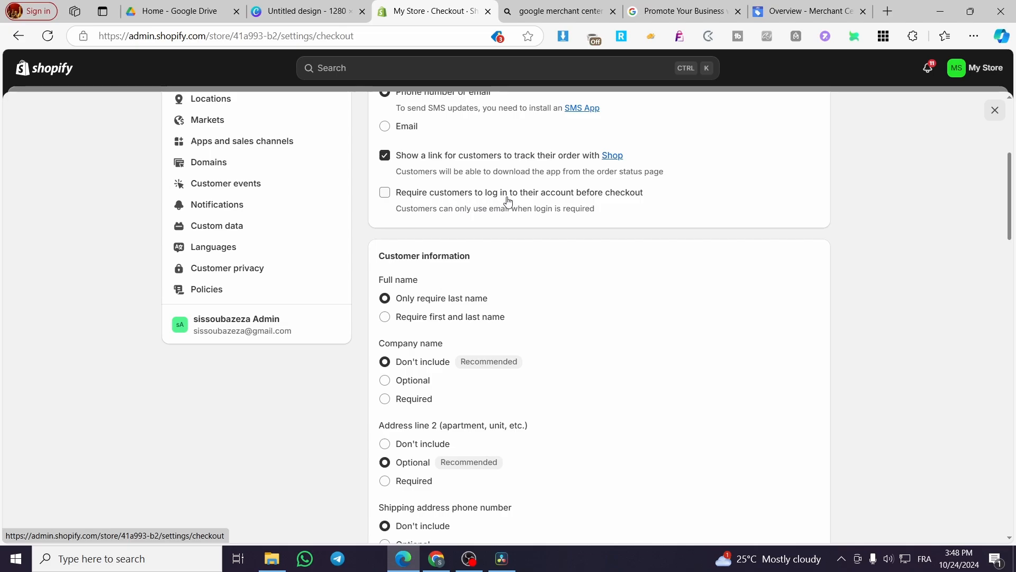
scroll(422, 265, up, 2)
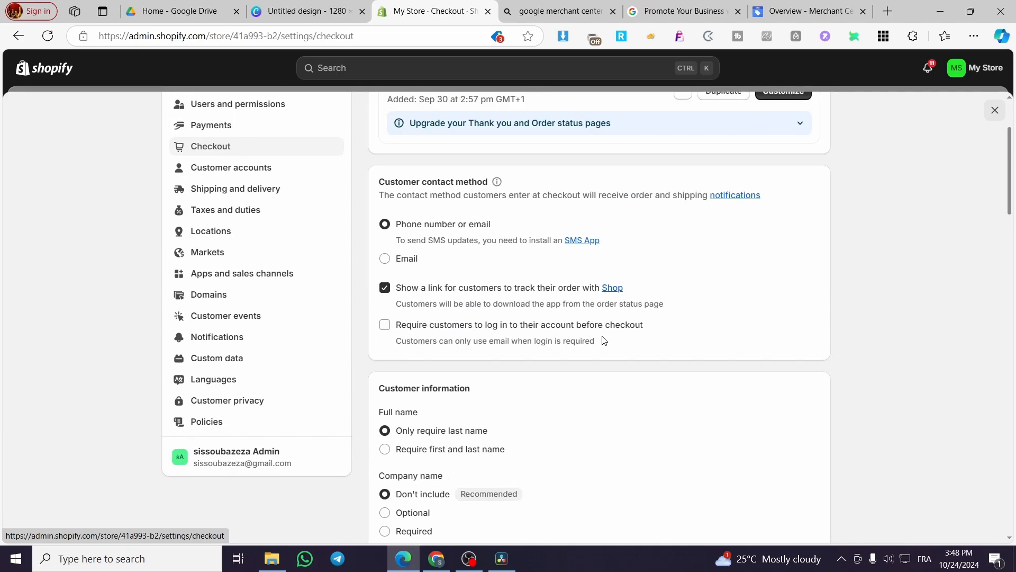
scroll(603, 341, up, 3)
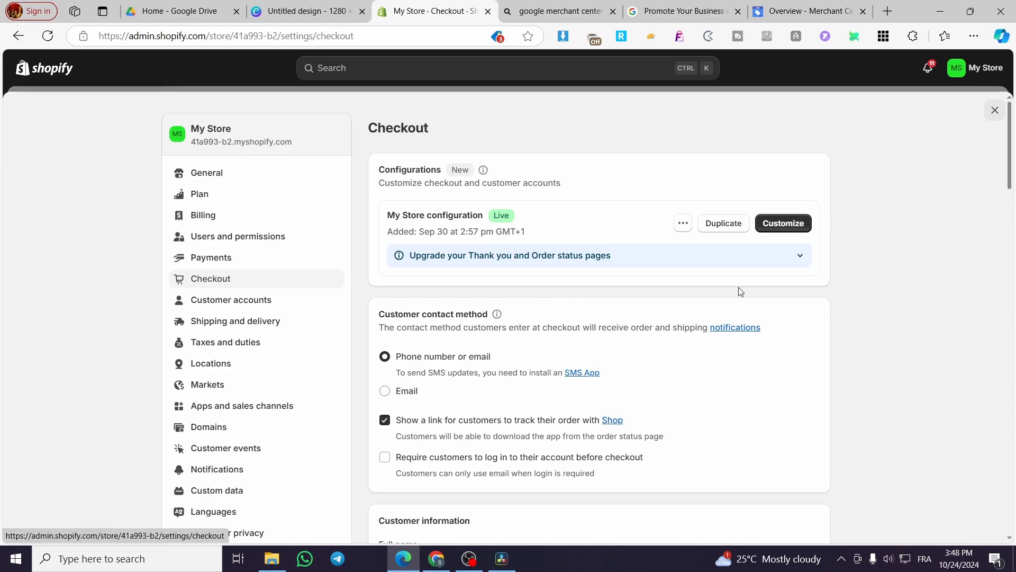
scroll(852, 293, down, 3)
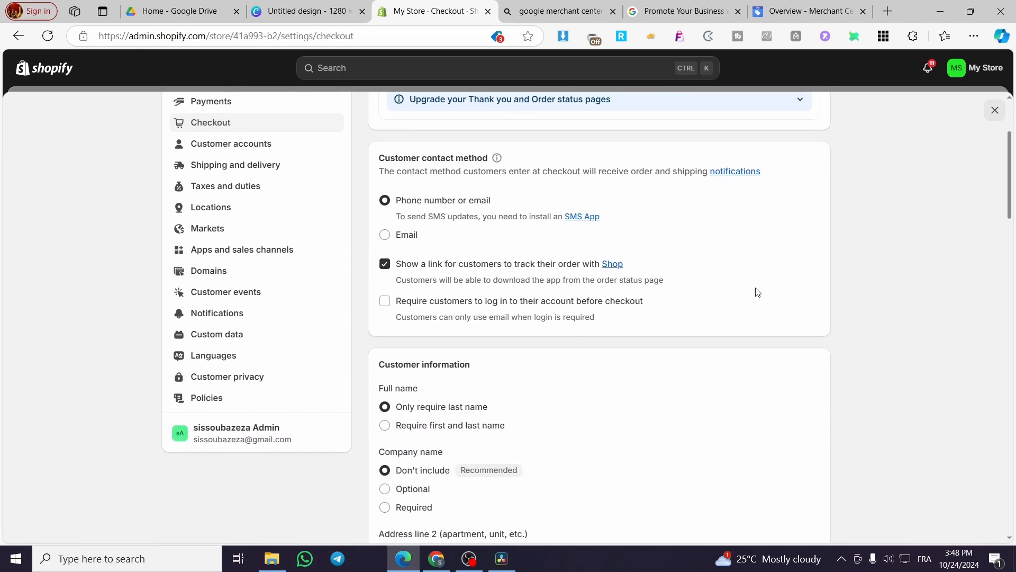
scroll(424, 336, down, 2)
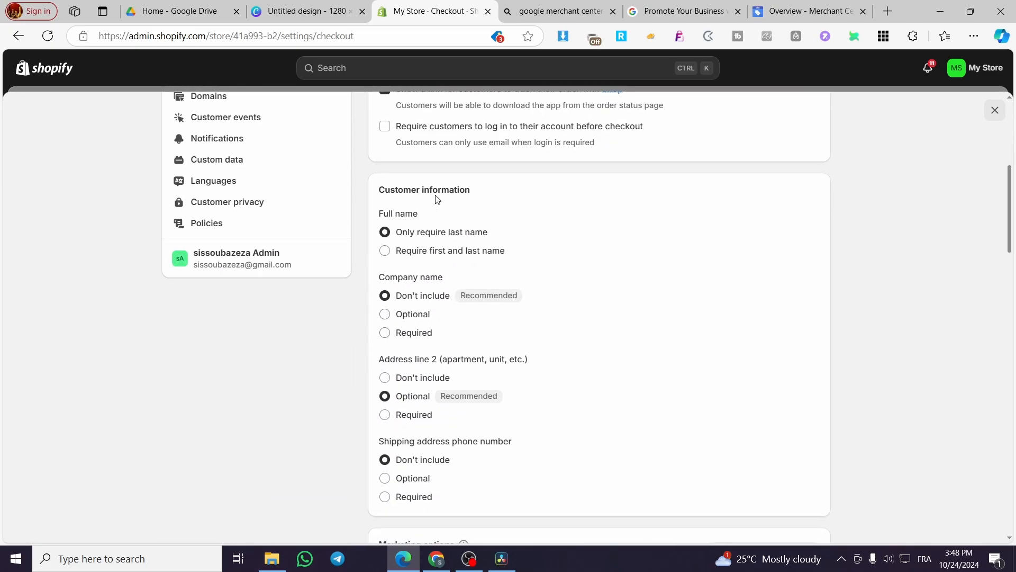
scroll(446, 284, up, 5)
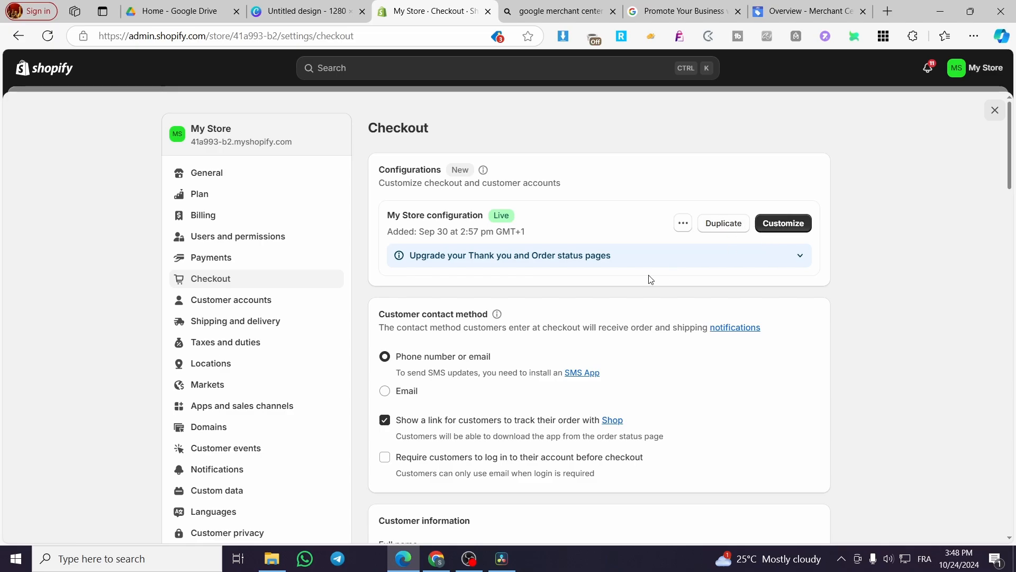
scroll(604, 332, down, 1)
scroll(603, 332, down, 6)
scroll(466, 324, up, 2)
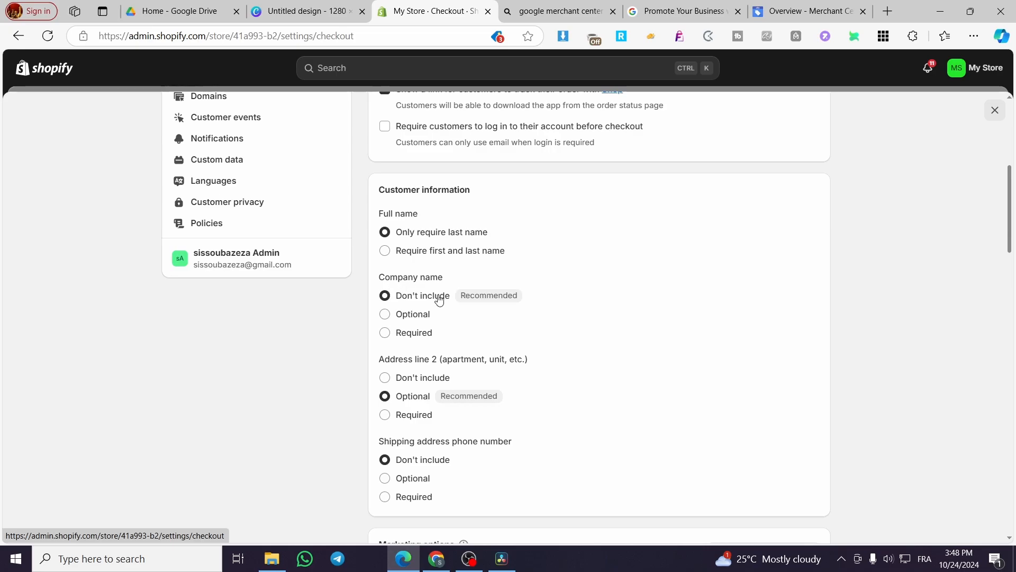
scroll(477, 376, down, 1)
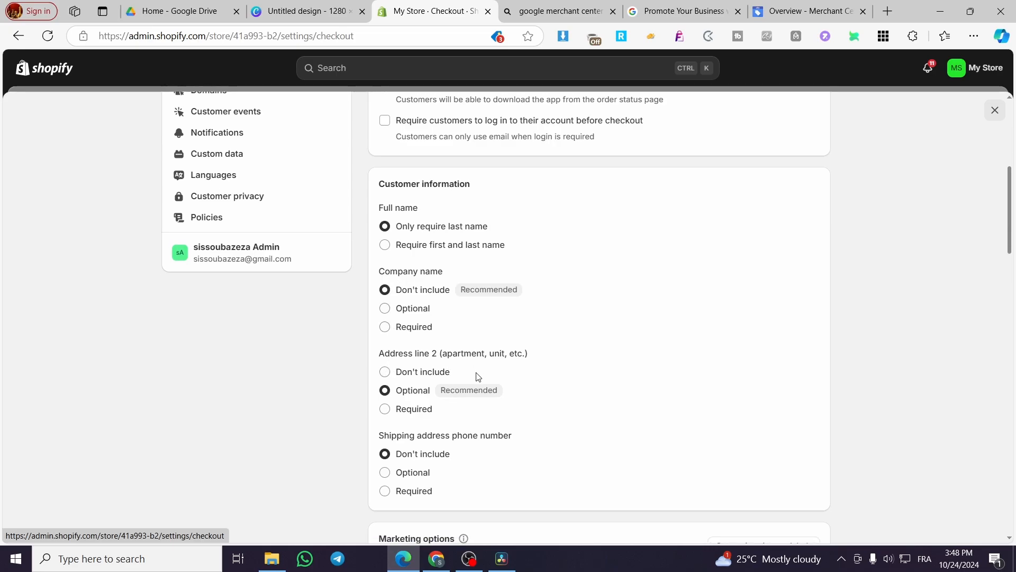
scroll(477, 376, down, 2)
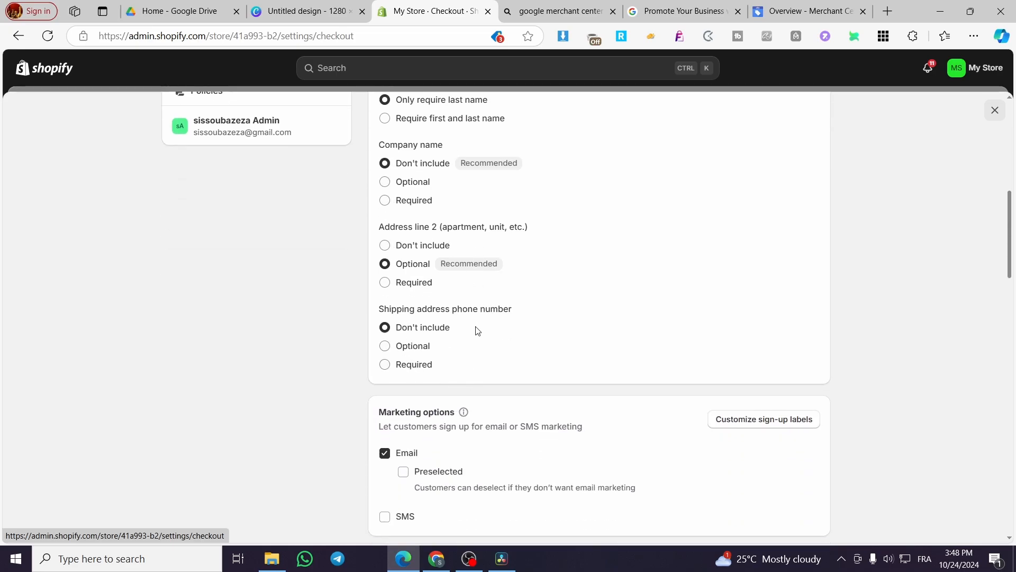
- Enable showing tipping options at checkout with the 10, 15 and 20 % presets
scroll(471, 334, down, 2)
scroll(424, 328, down, 1)
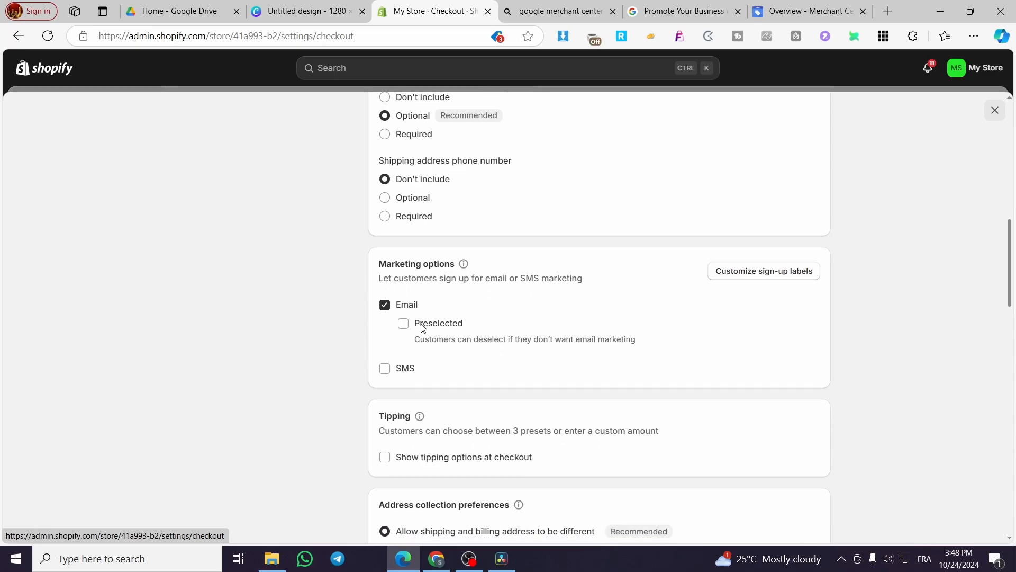
scroll(423, 328, down, 4)
click(390, 208)
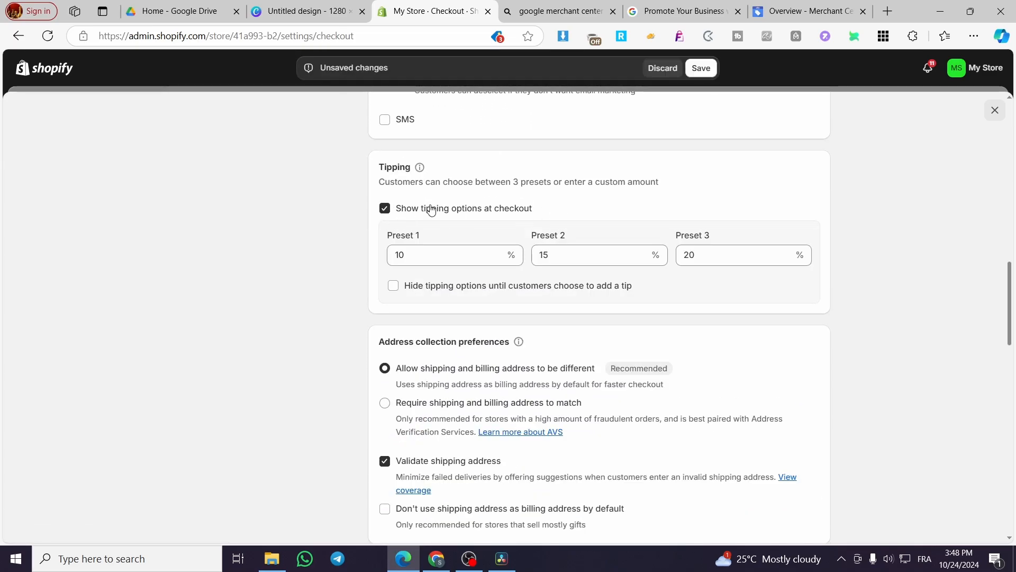
- Examine the address collection, abandoned checkout email, post-purchase page, checkout language and checkout rules settings
scroll(437, 339, down, 2)
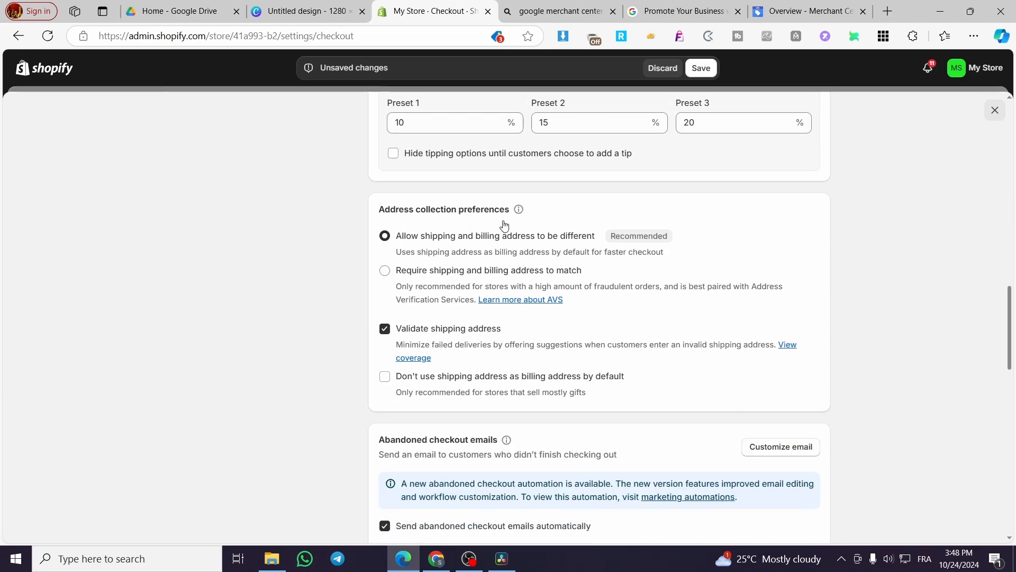
scroll(472, 302, down, 3)
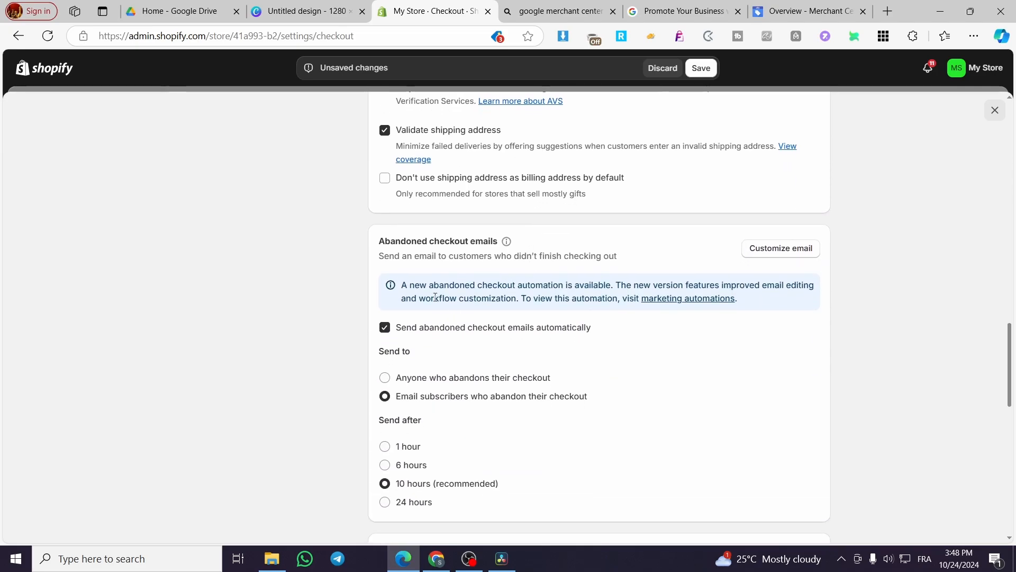
scroll(476, 256, down, 6)
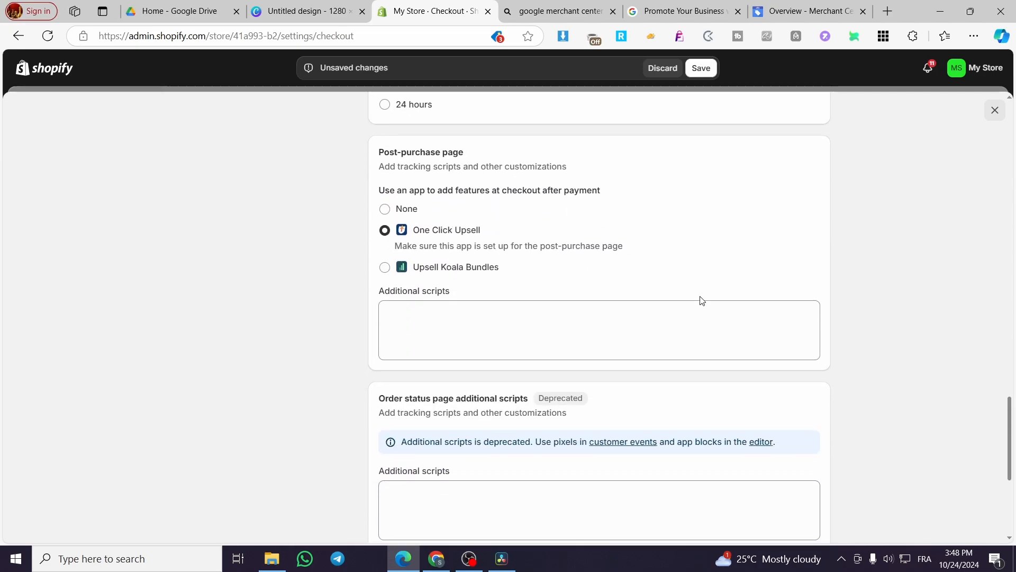
scroll(710, 339, down, 2)
scroll(529, 379, up, 4)
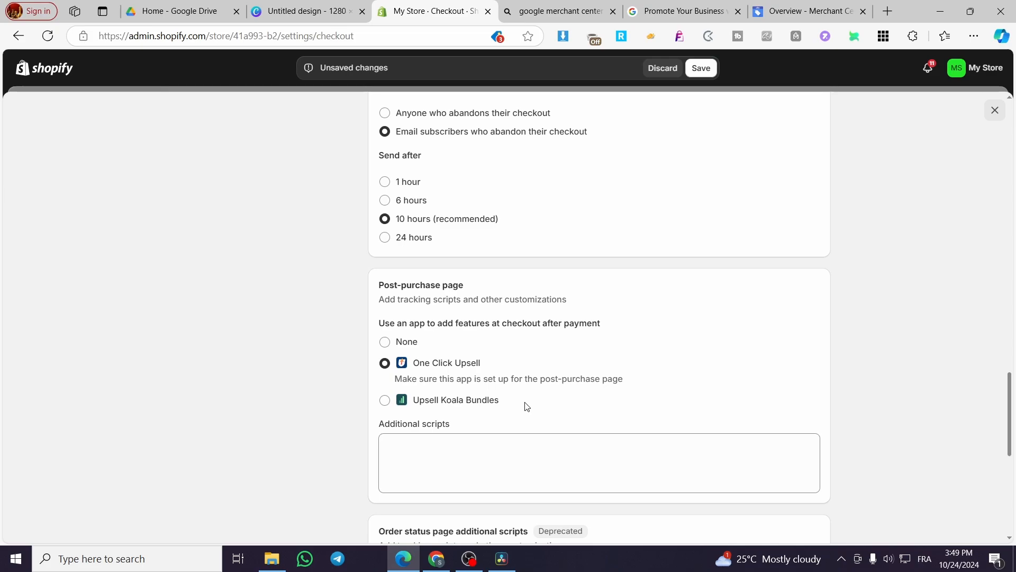
scroll(546, 420, down, 8)
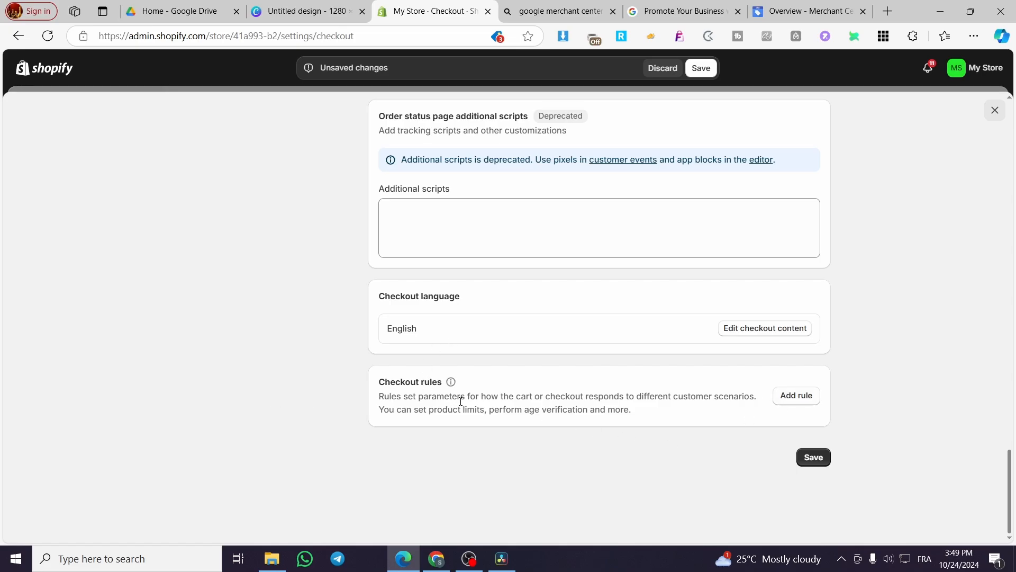
scroll(460, 401, up, 20)
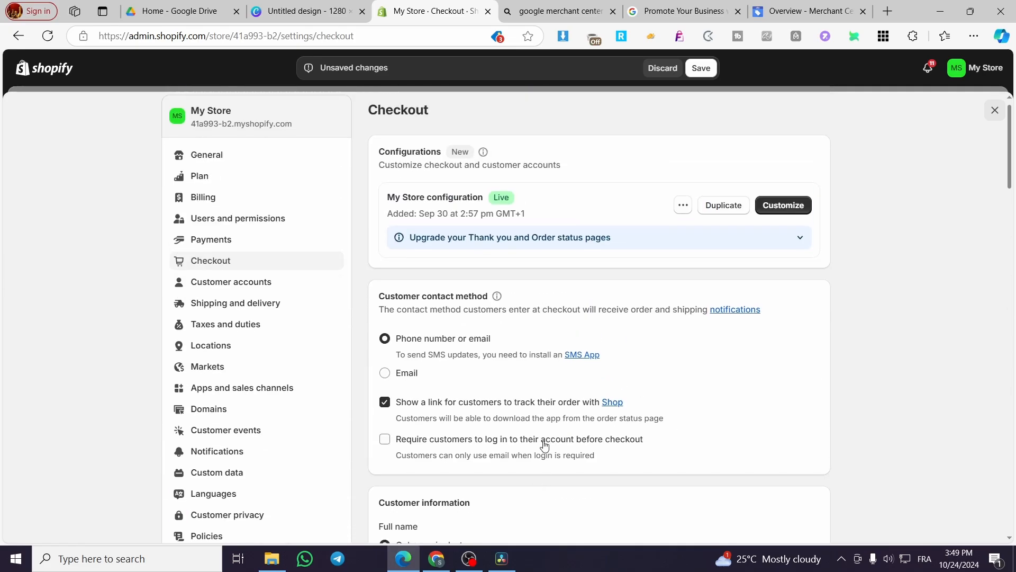
scroll(544, 447, down, 9)
scroll(846, 405, up, 1)
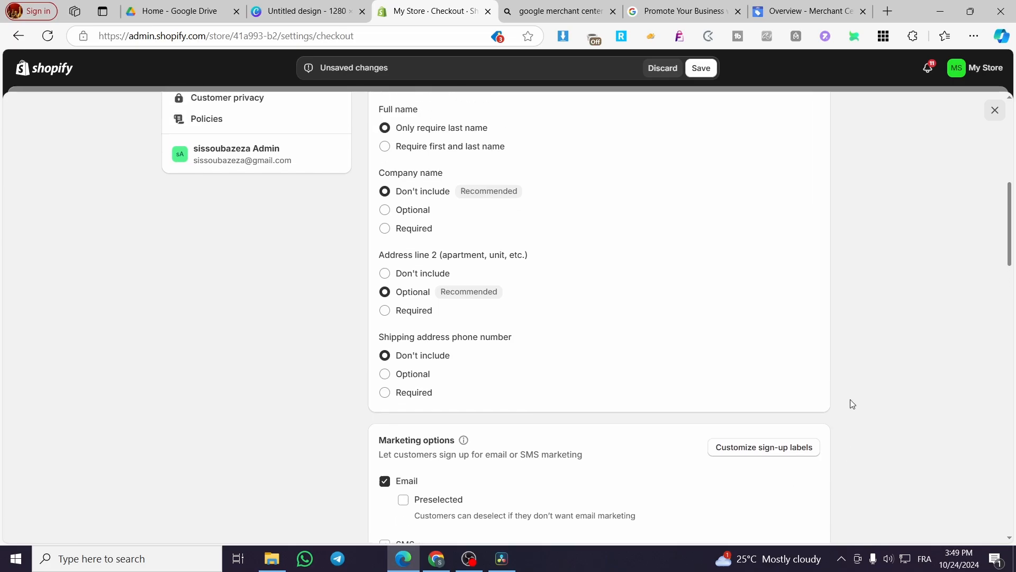
- Save the checkout settings and open the live My Store configuration for customization
scroll(846, 405, up, 8)
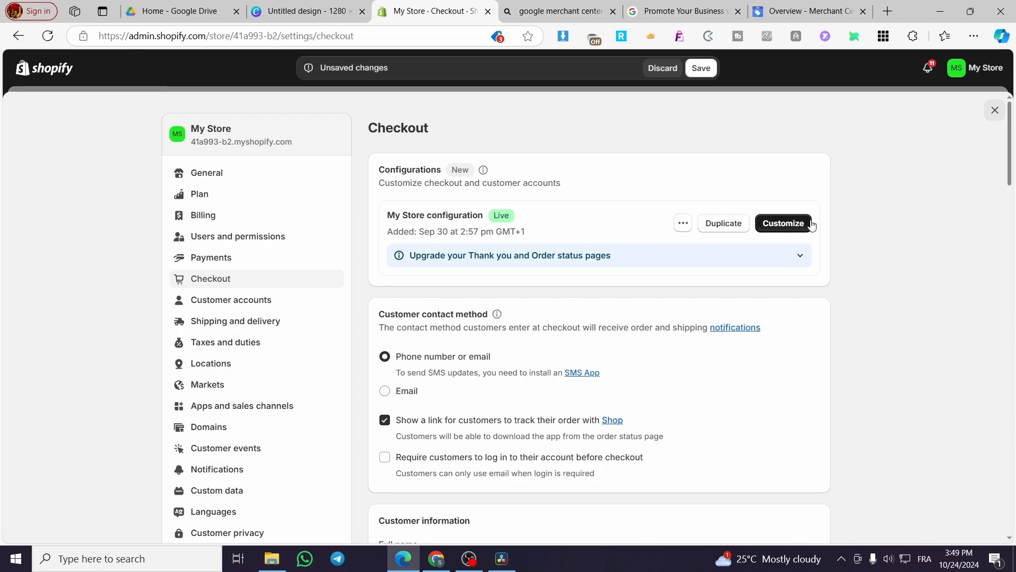
click(791, 227)
click(702, 68)
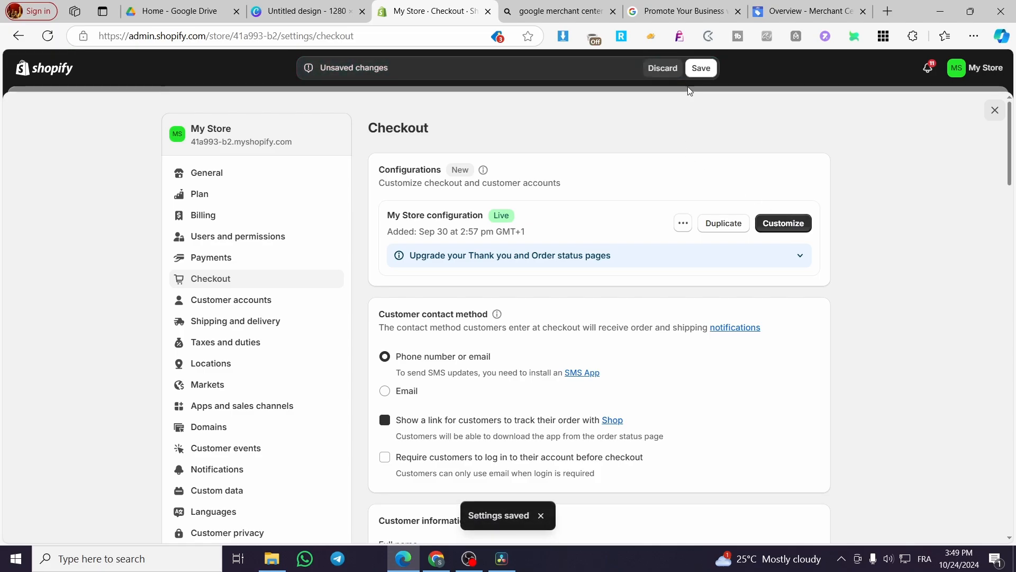
click(781, 229)
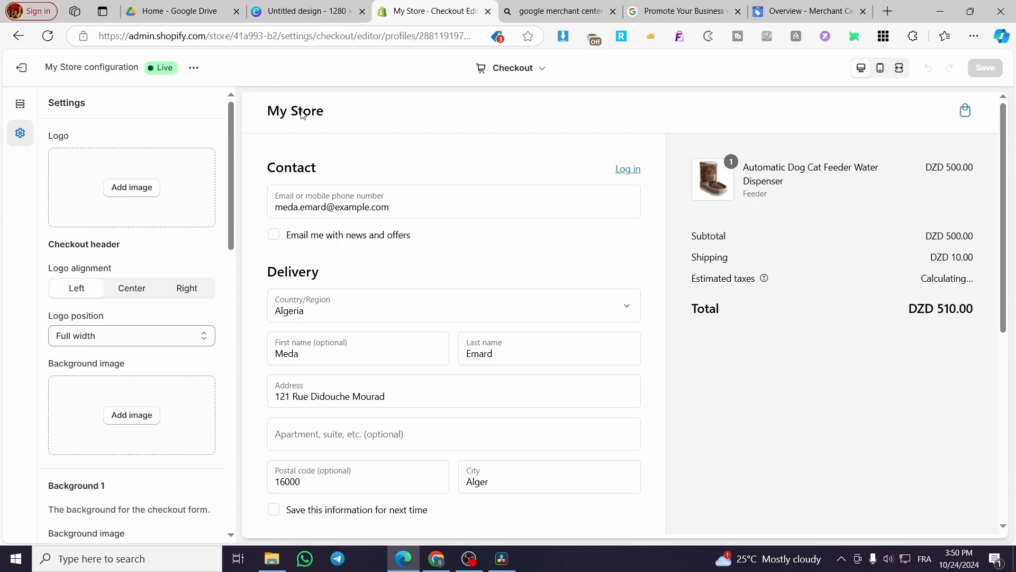
- Examine the checkout page preview, including its contact, delivery, shipping method and payment sections
scroll(476, 185, down, 1)
scroll(331, 157, up, 1)
scroll(403, 271, down, 2)
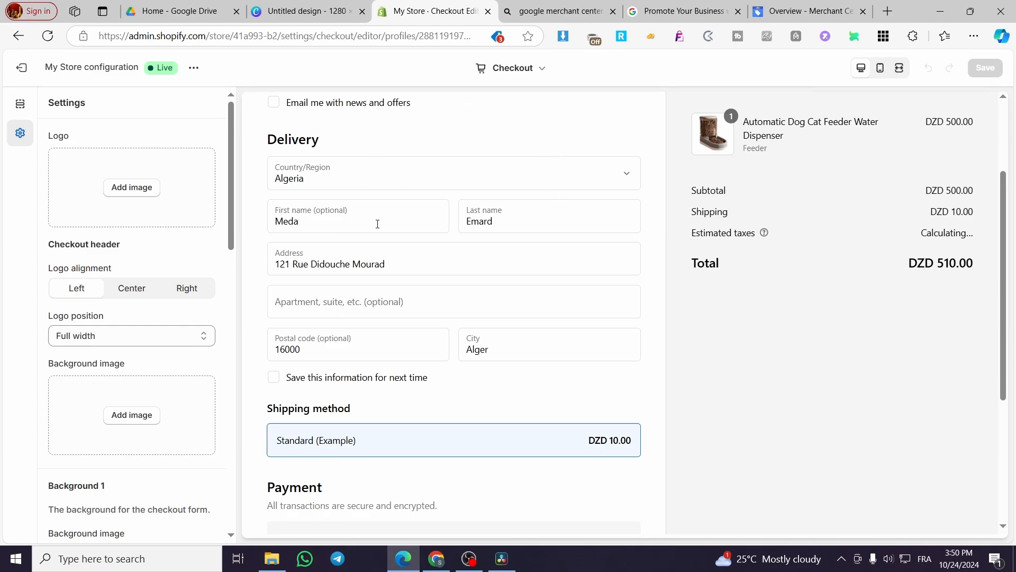
scroll(344, 229, down, 1)
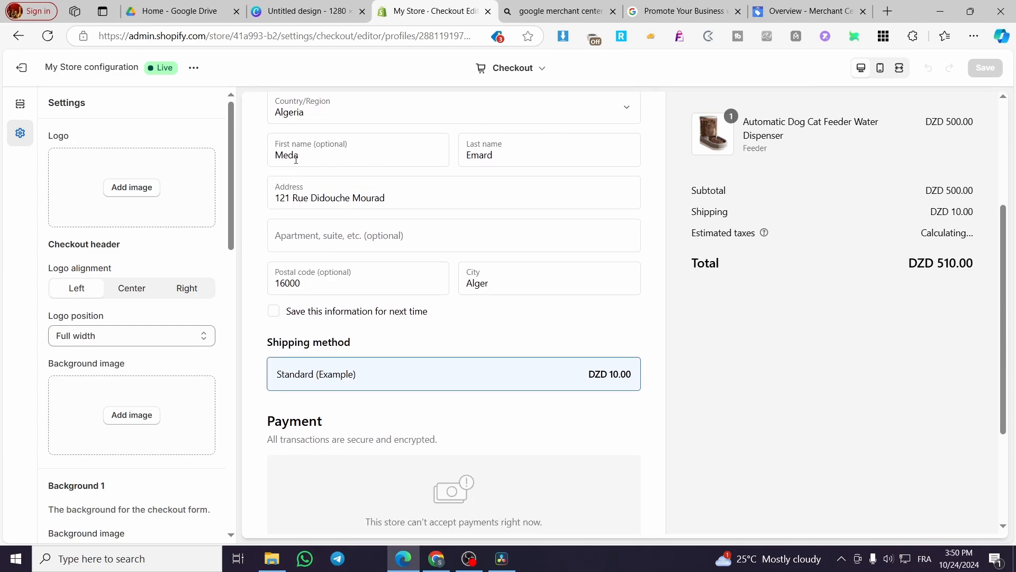
scroll(284, 118, up, 1)
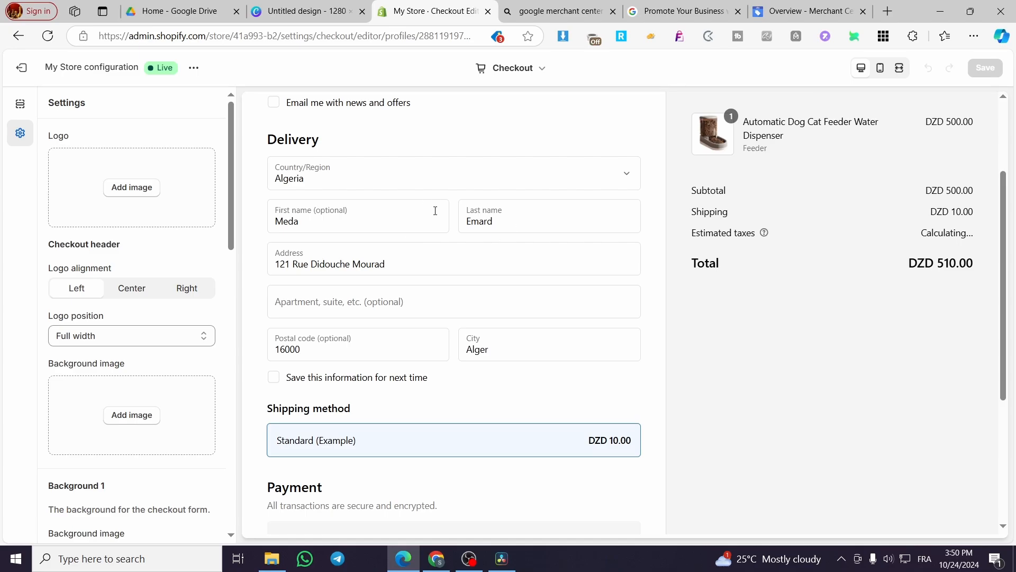
scroll(370, 310, down, 2)
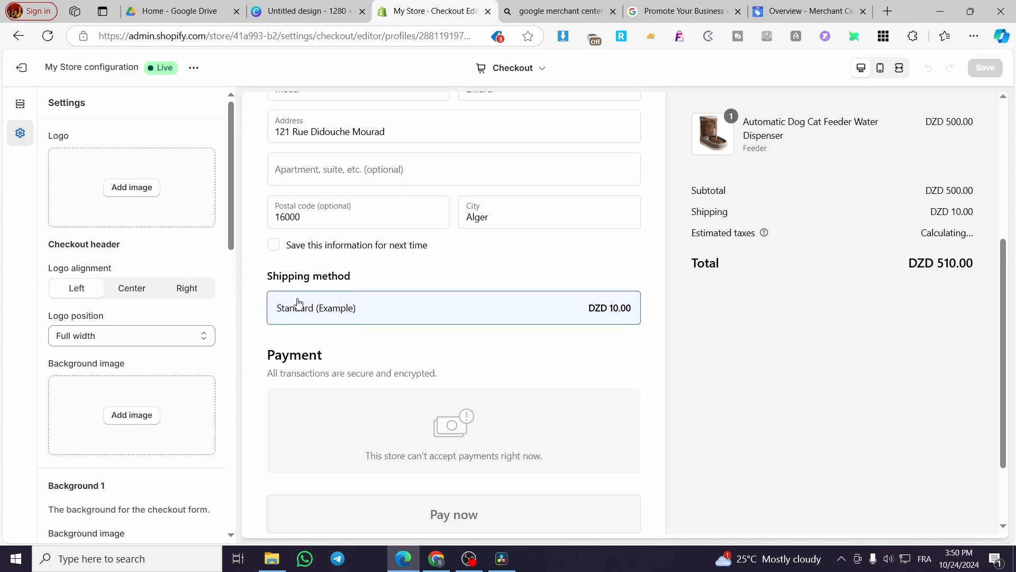
scroll(476, 297, down, 2)
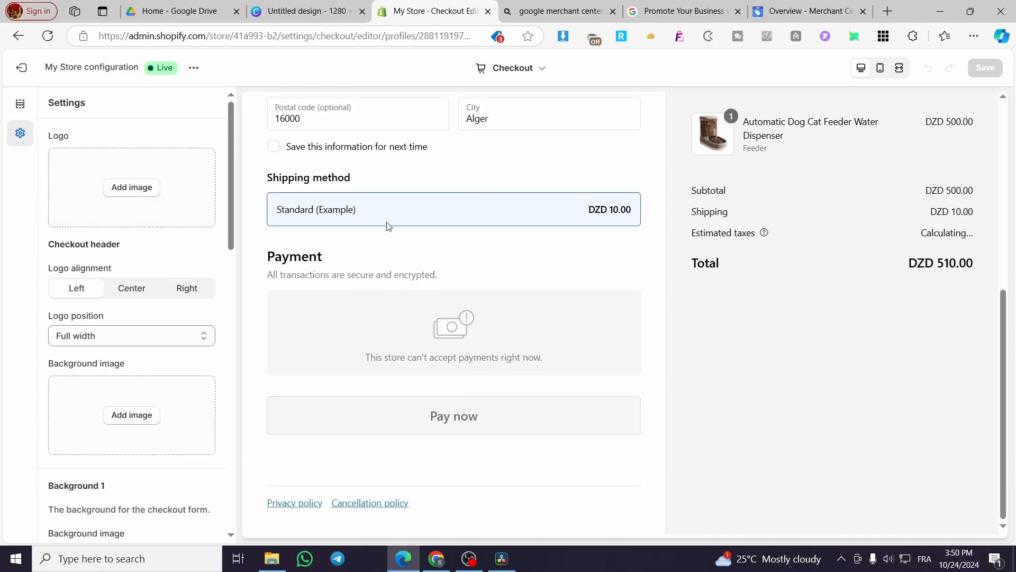
scroll(389, 227, up, 6)
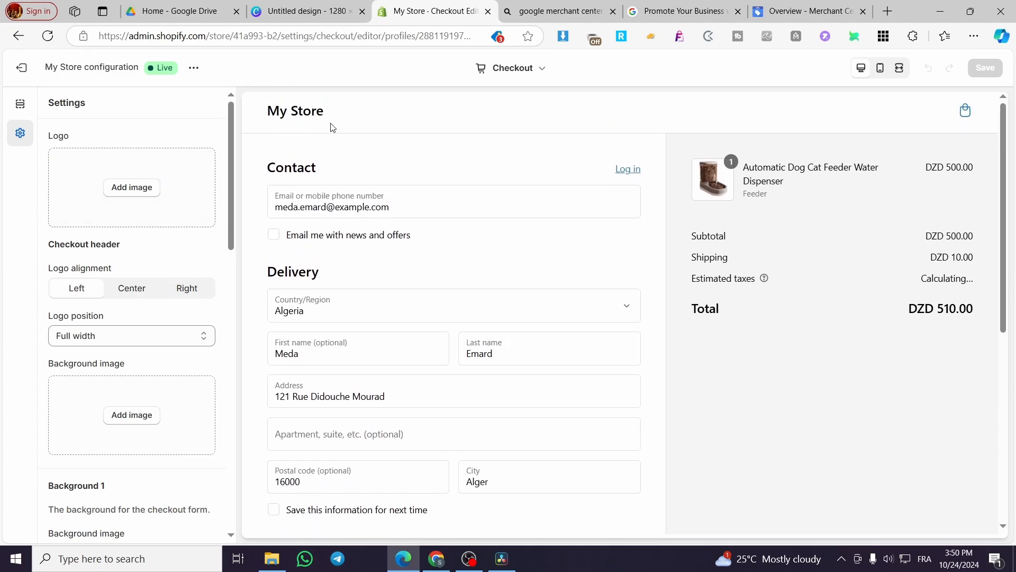
- Add the iphone-14-pro-finis... JPG from the store files as the checkout logo
click(152, 185)
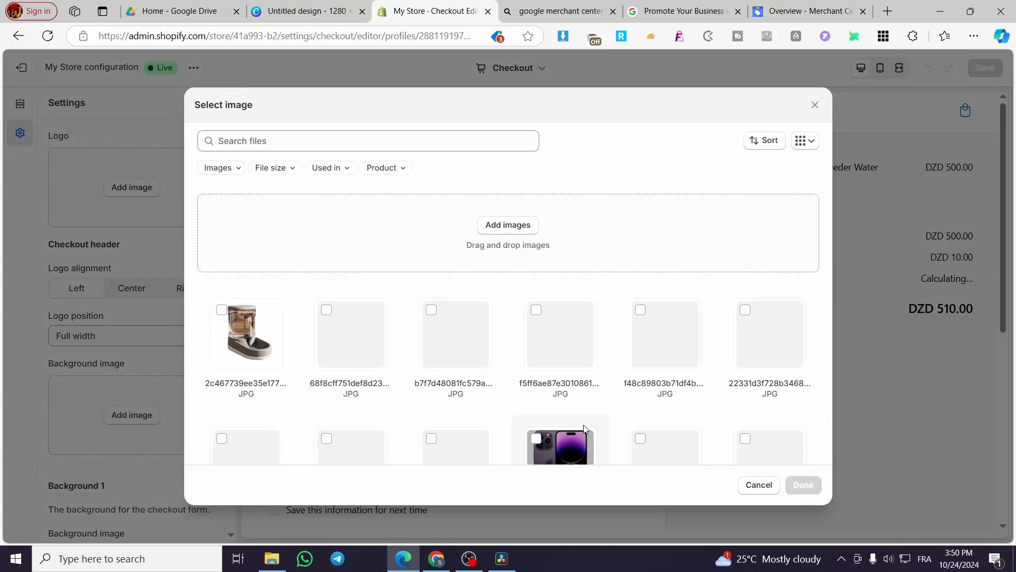
scroll(508, 354, down, 1)
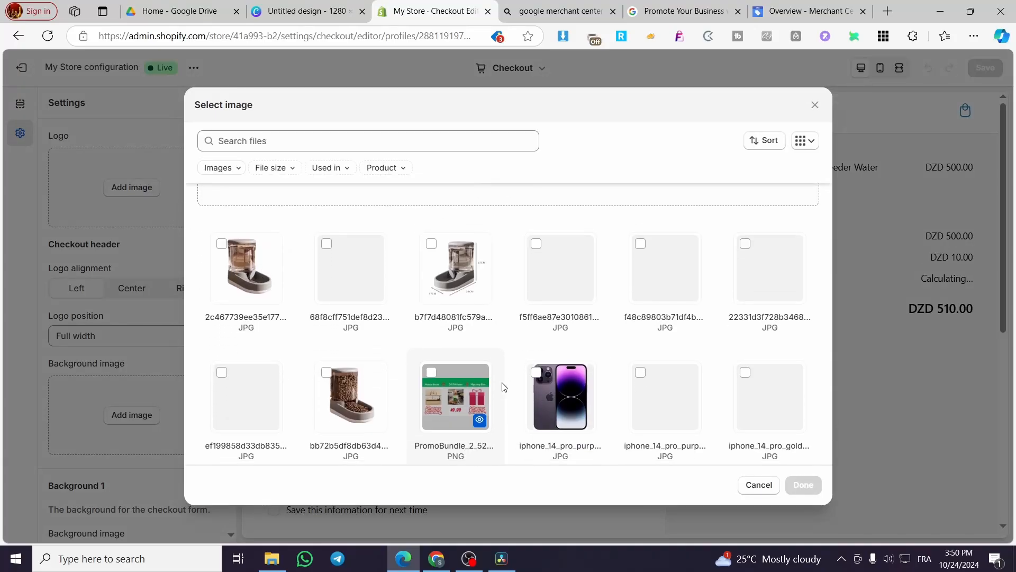
scroll(577, 383, down, 5)
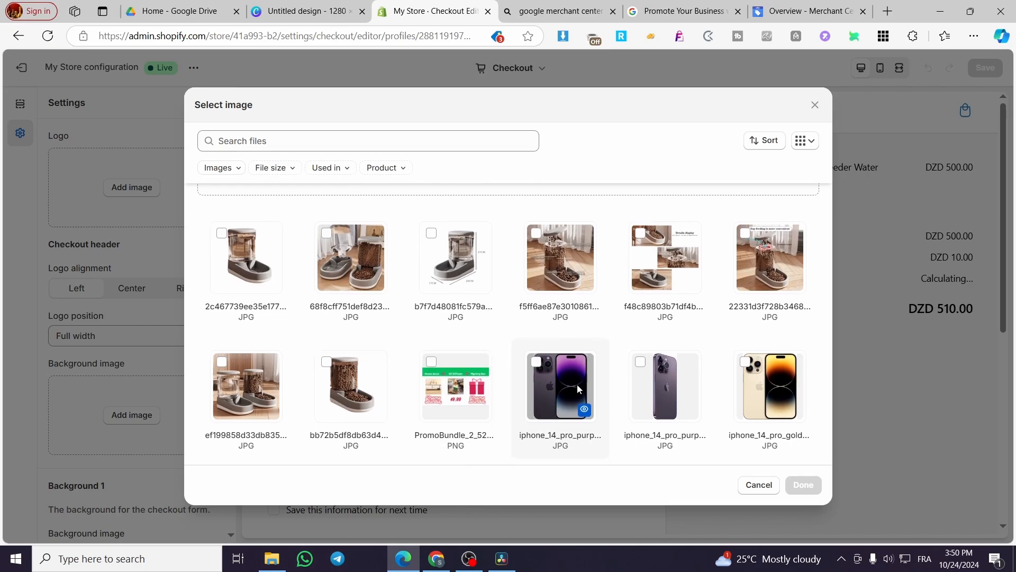
click(351, 218)
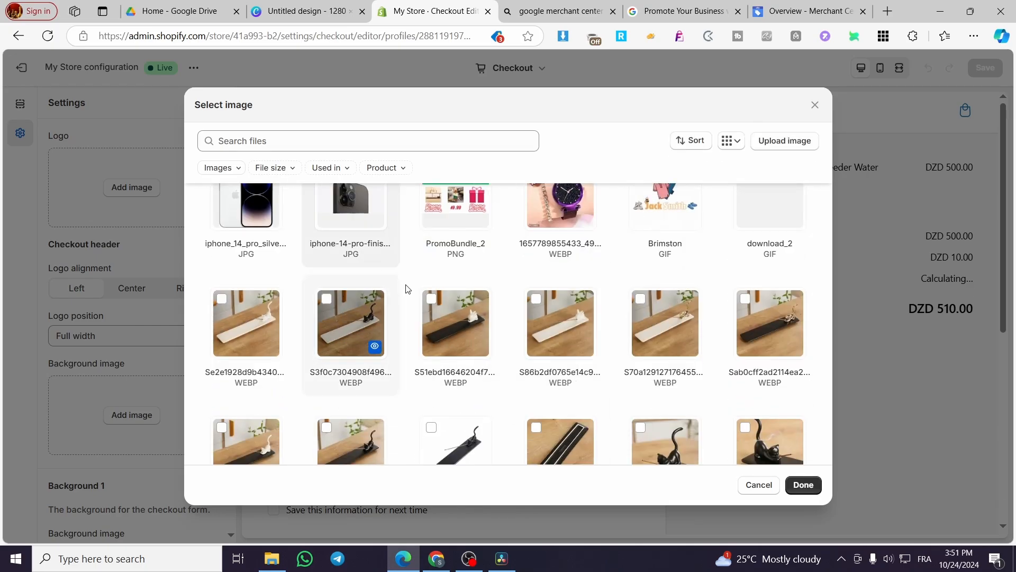
click(803, 485)
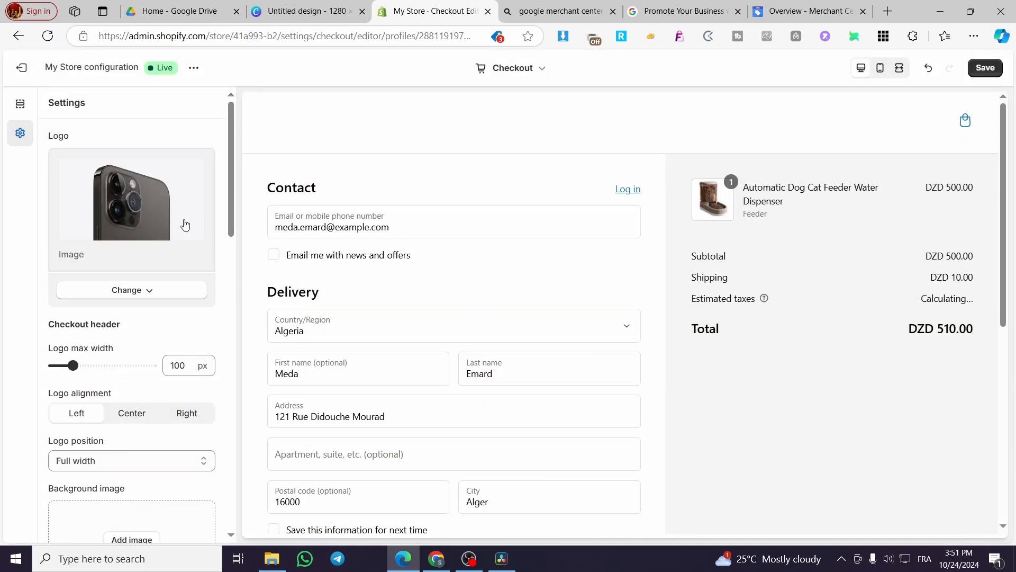
- Replace the checkout logo with the download_2 GIF from the store files
click(143, 289)
scroll(764, 391, down, 5)
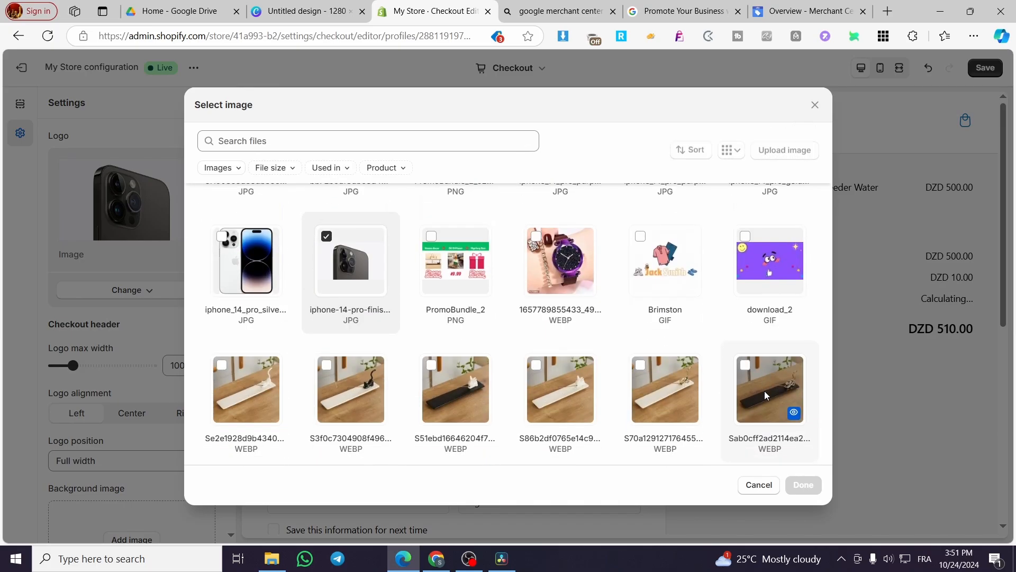
click(767, 254)
click(801, 484)
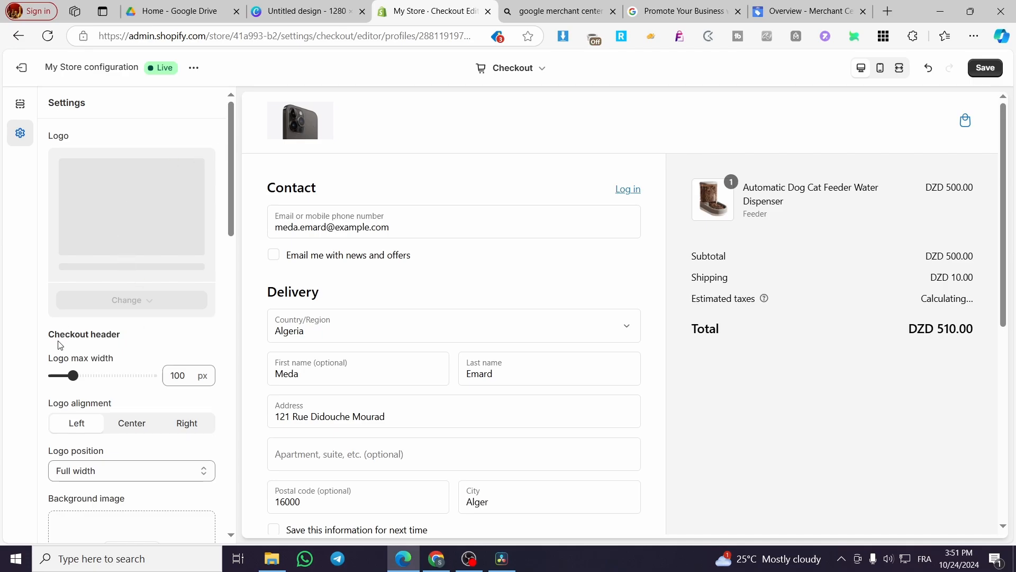
- Try the Center and Right logo alignments in the checkout header and set the alignment back to Left
scroll(128, 342, down, 1)
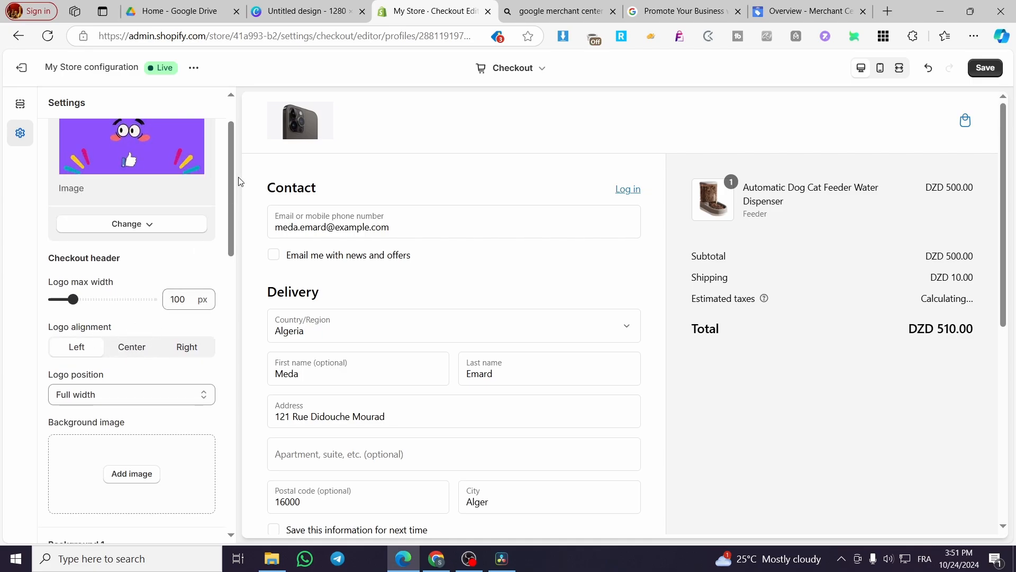
click(131, 352)
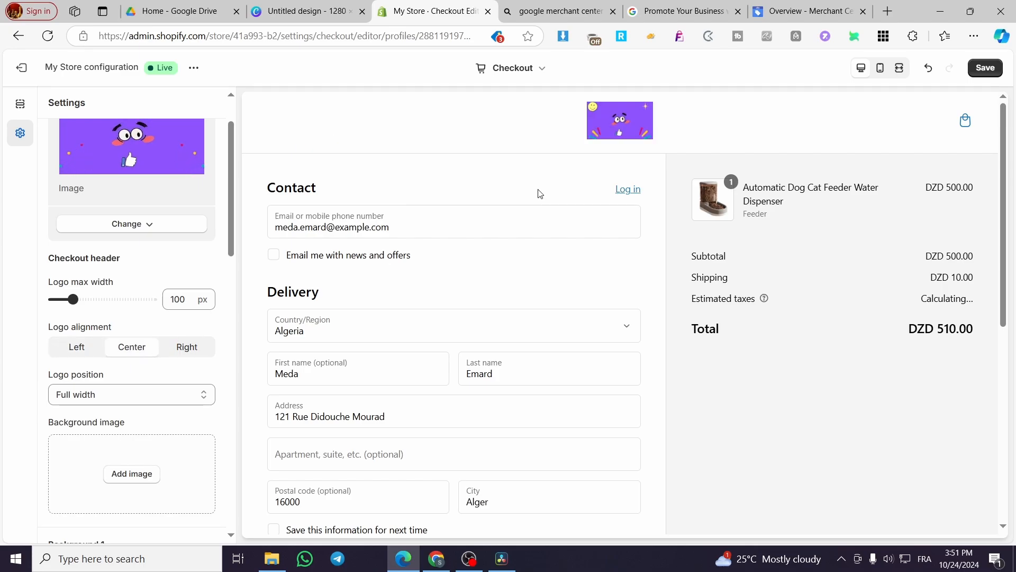
click(199, 353)
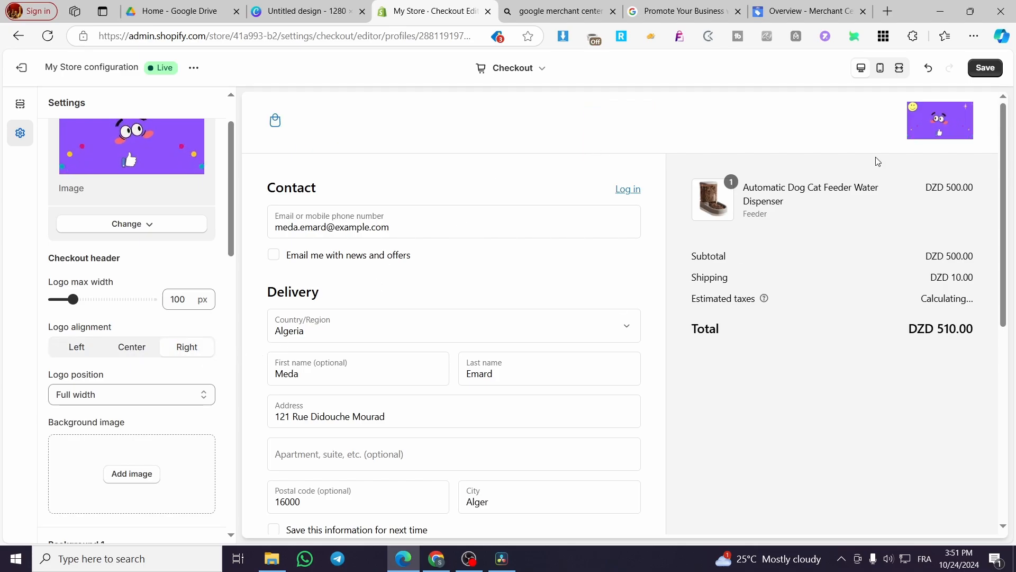
click(76, 349)
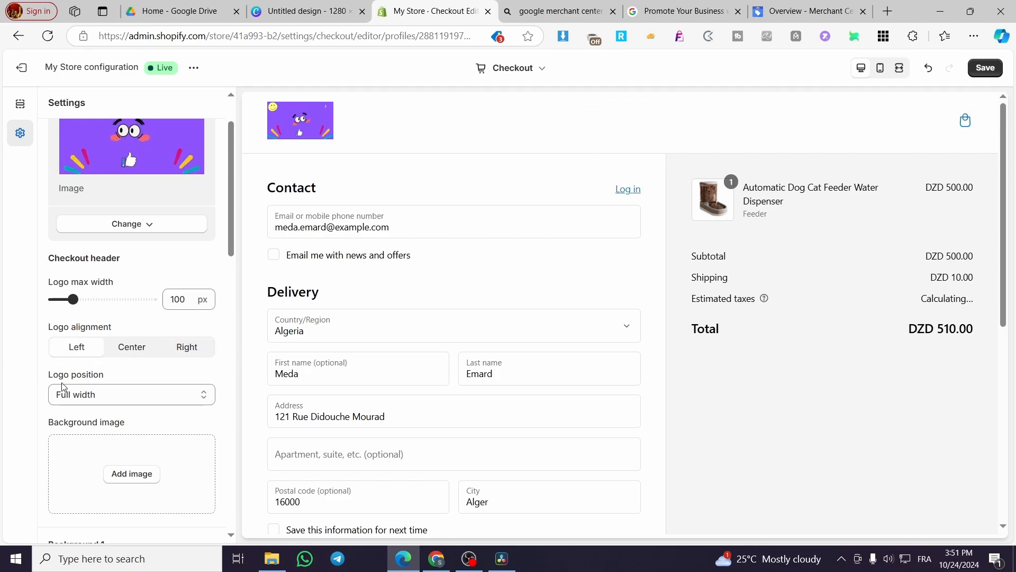
- Try the Checkout form and Order summary logo positions and set the position back to Full width
click(113, 397)
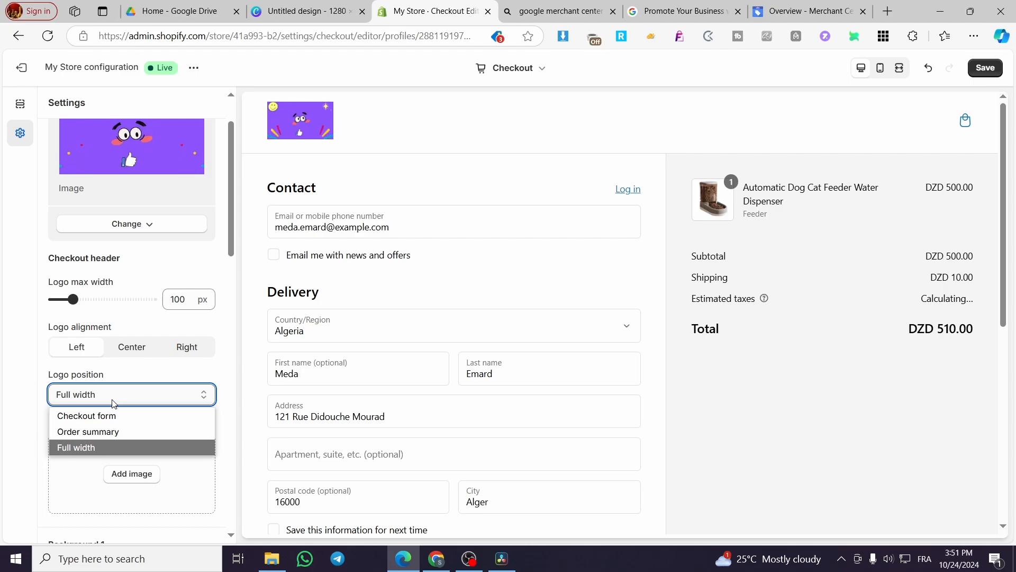
click(87, 416)
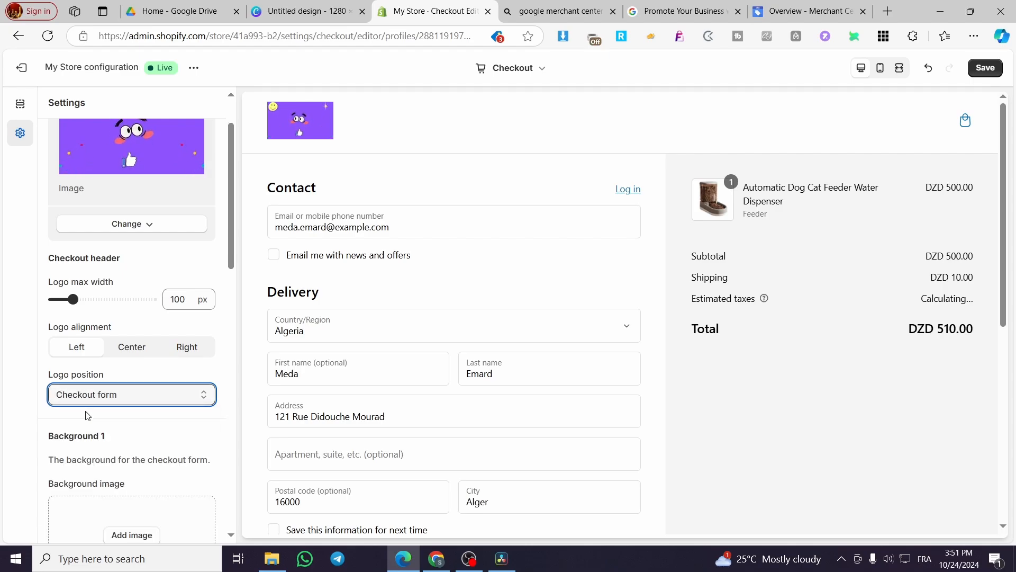
click(130, 401)
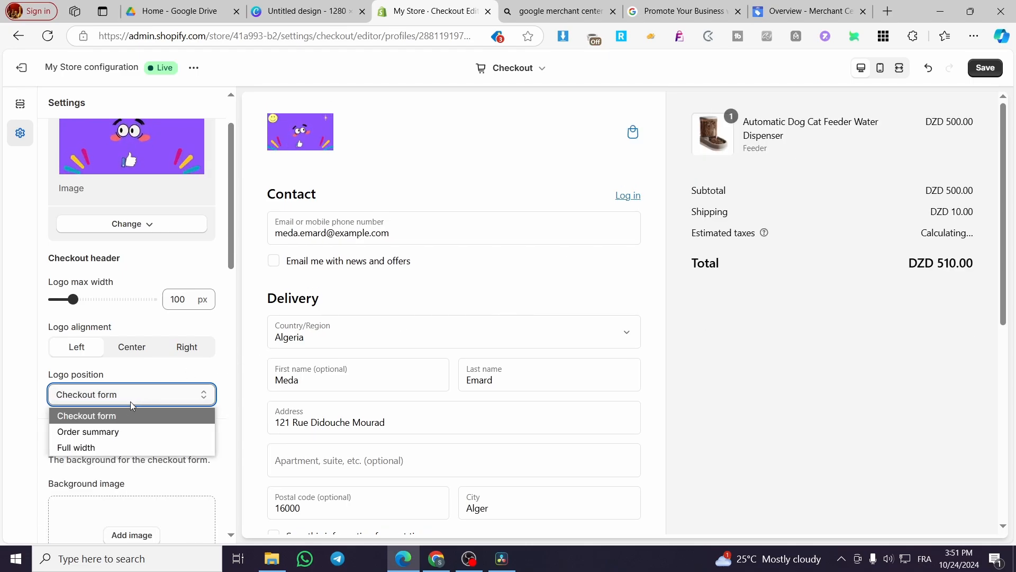
click(115, 428)
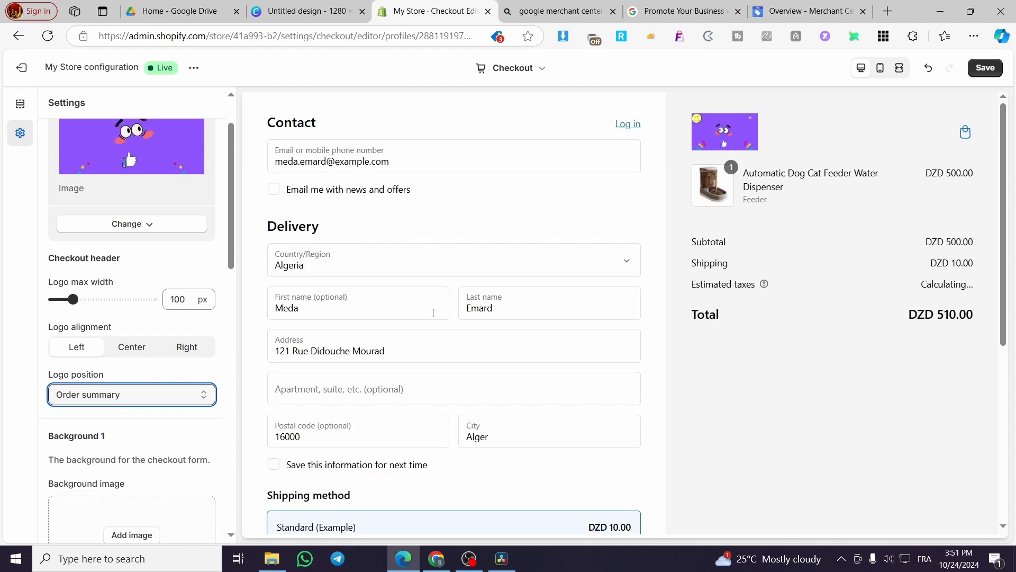
click(146, 397)
click(107, 440)
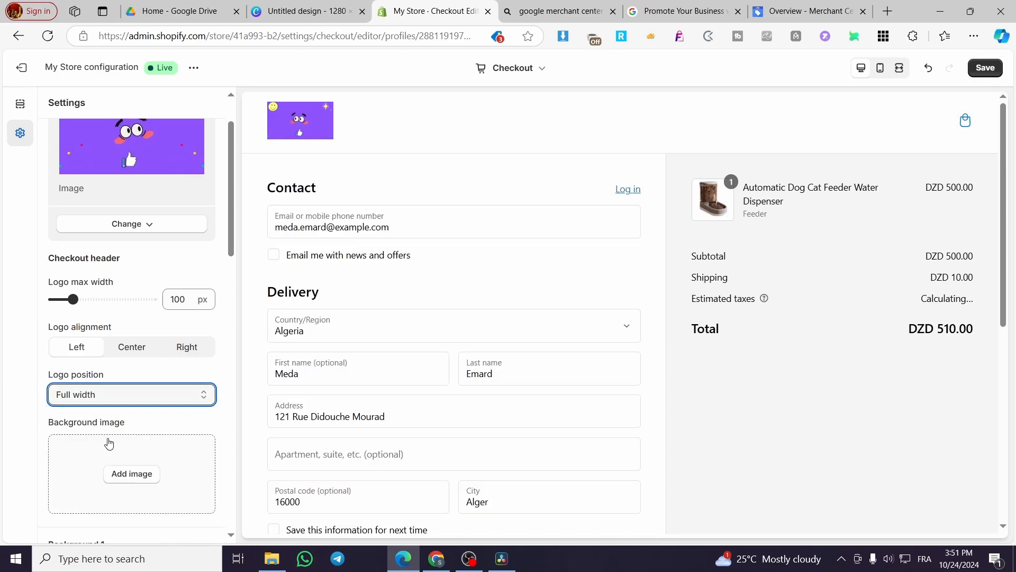
scroll(152, 389, down, 1)
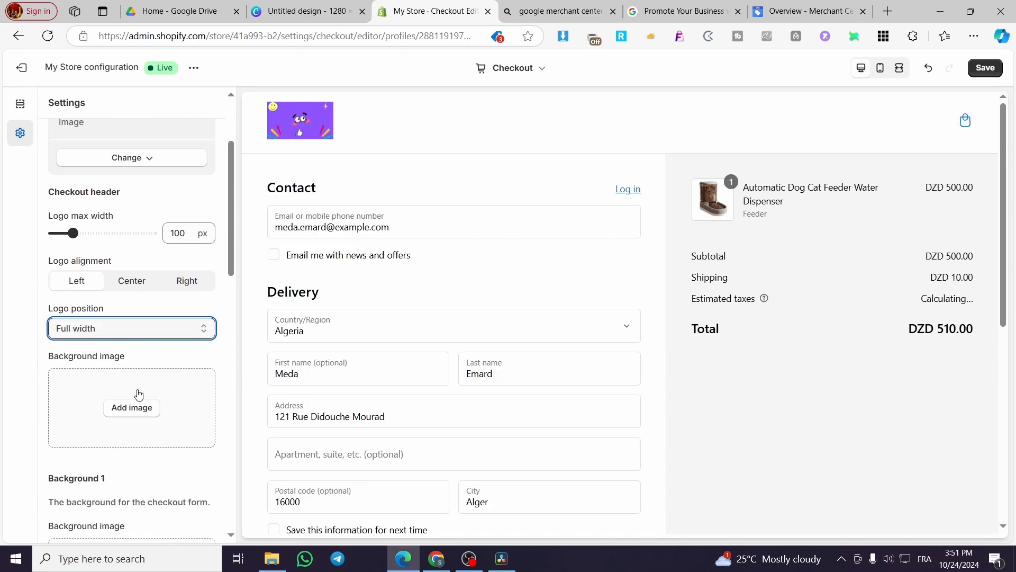
click(112, 407)
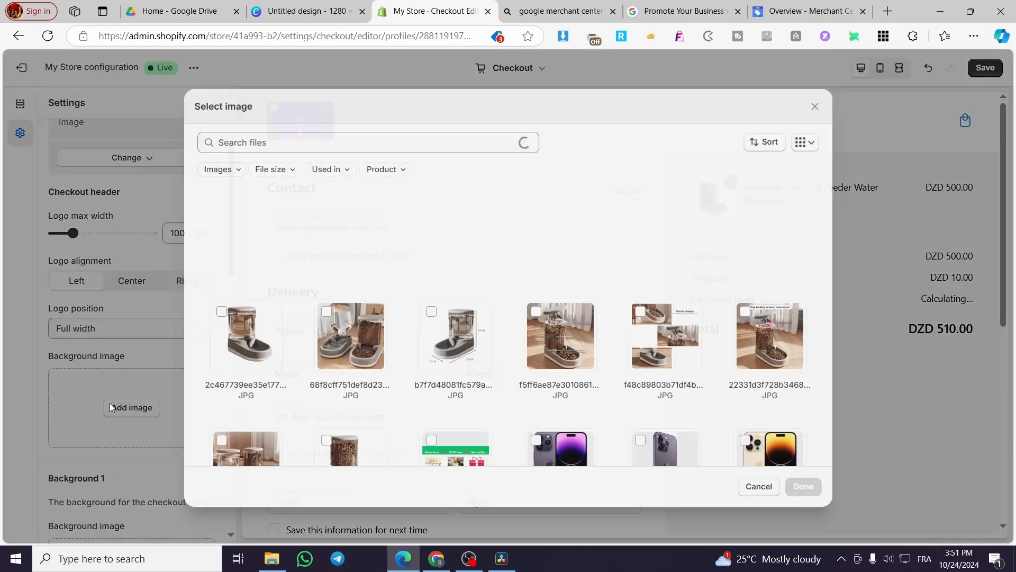
scroll(466, 381, down, 3)
scroll(476, 376, down, 2)
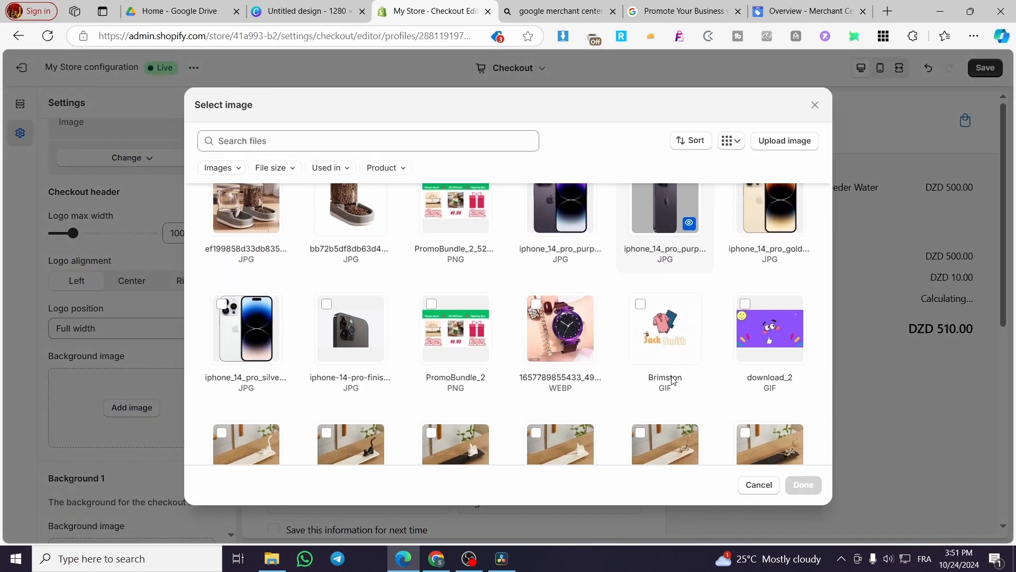
scroll(646, 340, down, 1)
scroll(652, 349, down, 5)
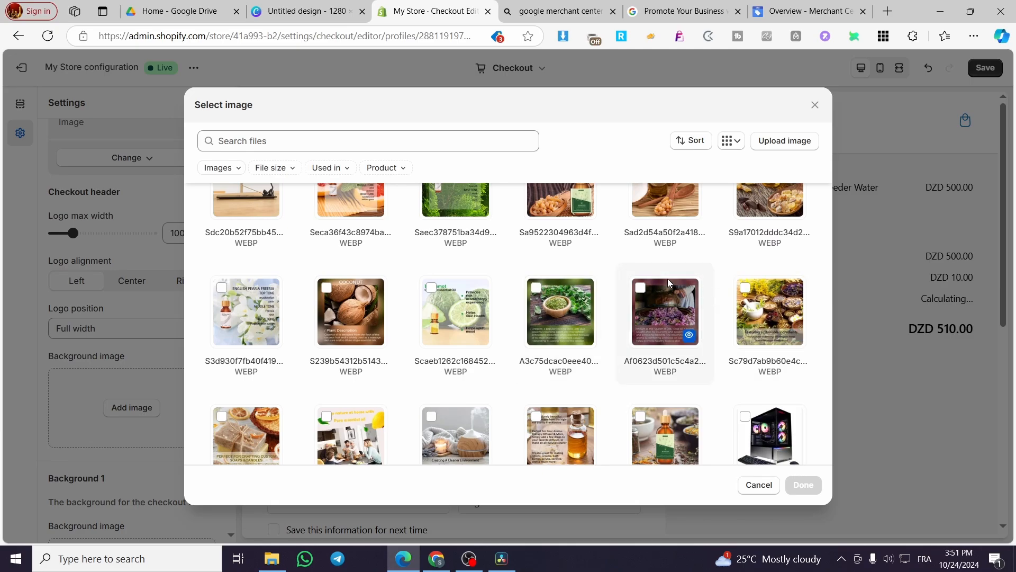
click(815, 105)
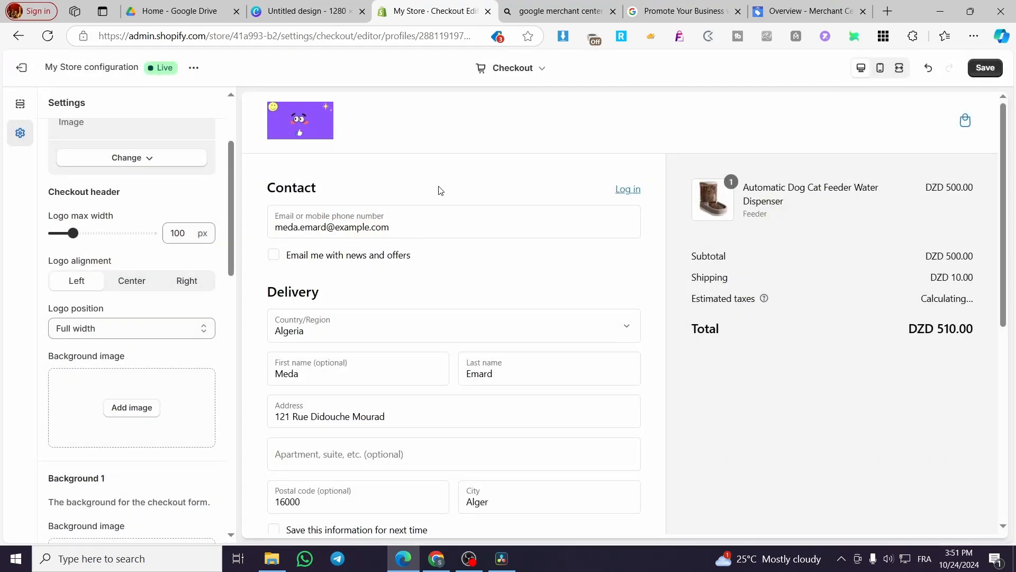
- Set the Background 1 color of the checkout form to the blue #330BFF
scroll(442, 191, down, 7)
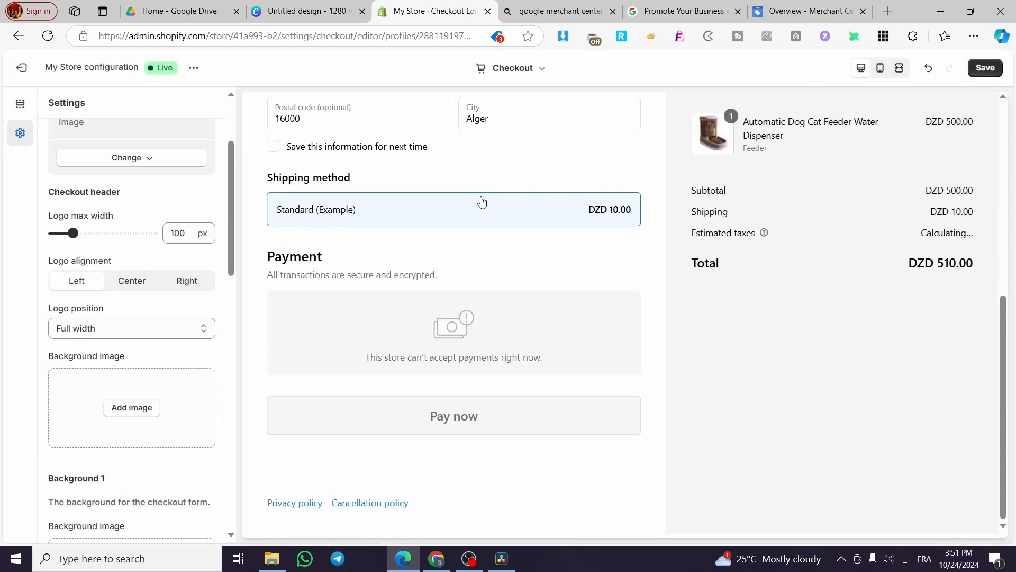
scroll(177, 349, down, 5)
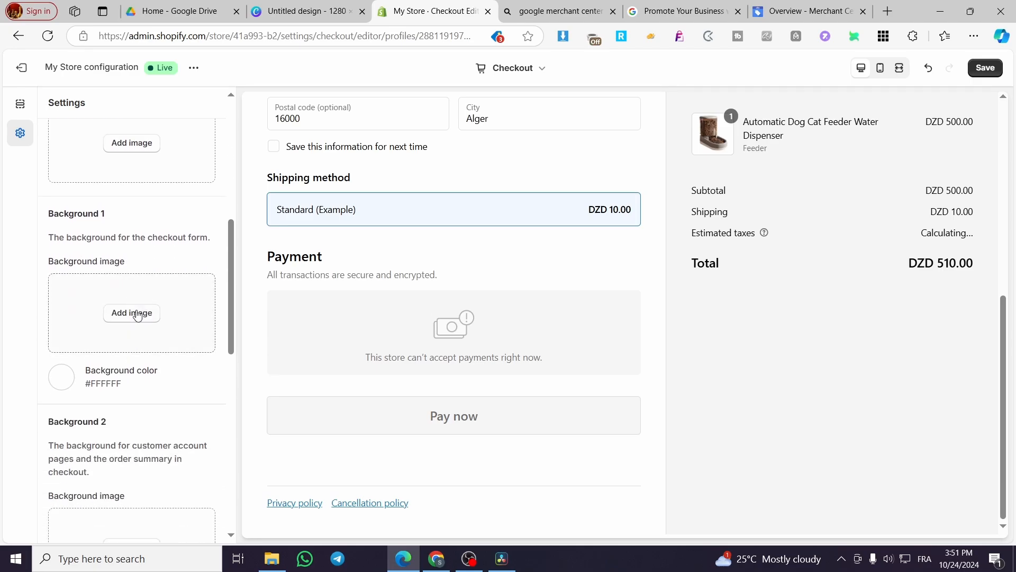
scroll(137, 315, up, 5)
scroll(141, 354, down, 6)
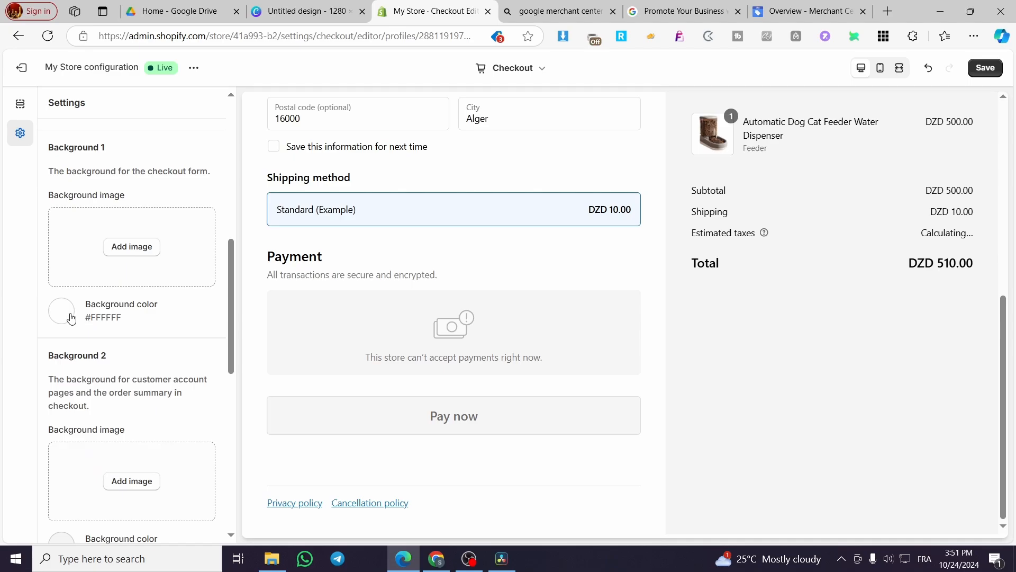
click(62, 312)
click(188, 413)
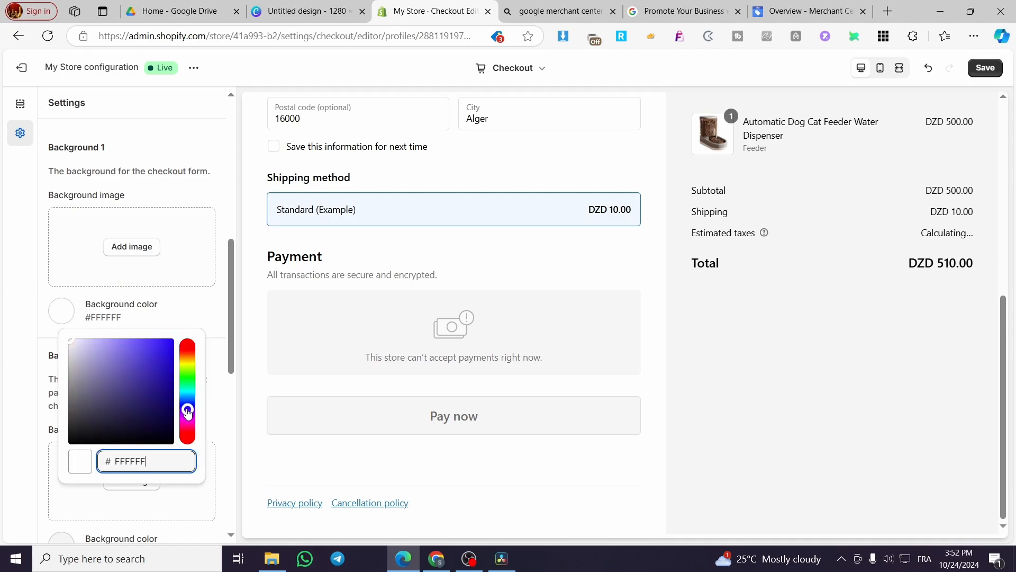
drag(163, 361, 170, 343)
click(178, 288)
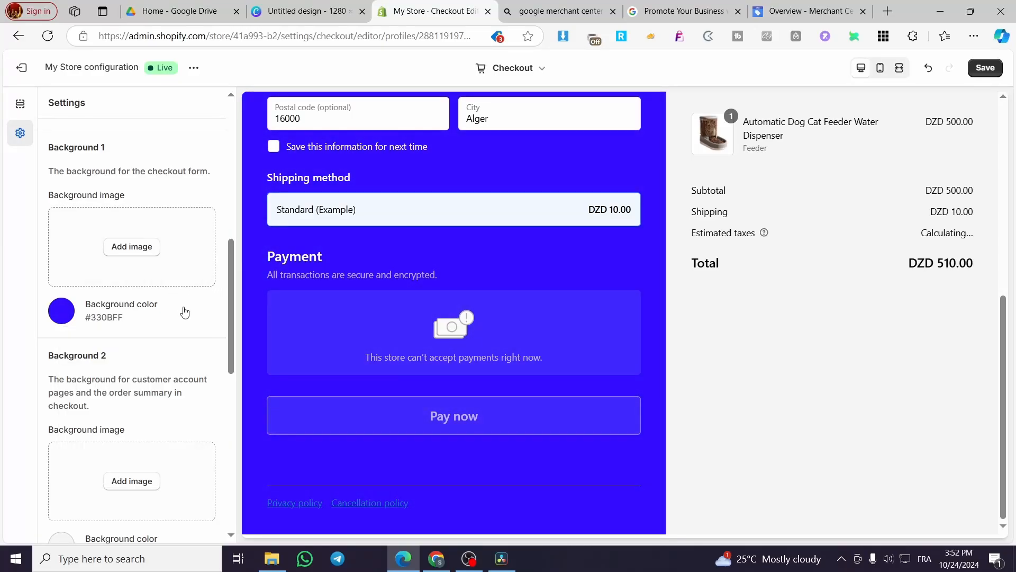
- Examine the Background 2, accent, button and error color, form field background and typography settings against the checkout preview
scroll(191, 315, down, 3)
scroll(126, 424, down, 3)
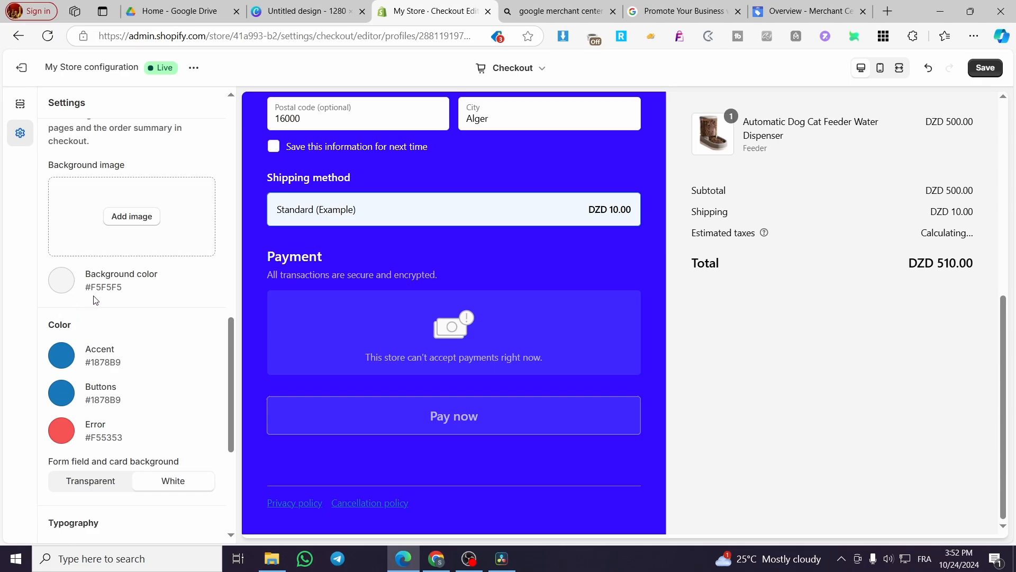
scroll(90, 349, up, 2)
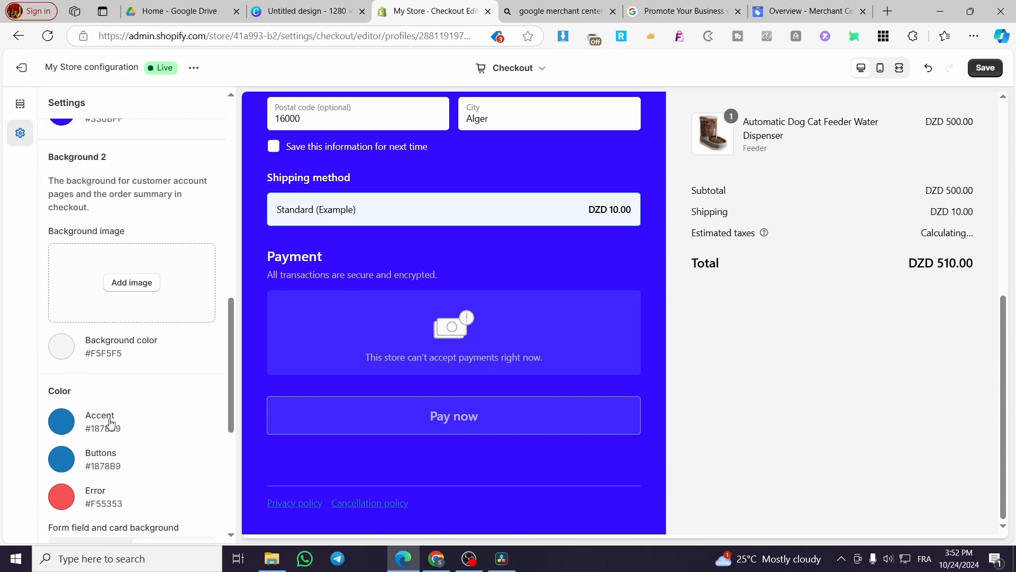
scroll(116, 425, down, 2)
scroll(476, 354, up, 6)
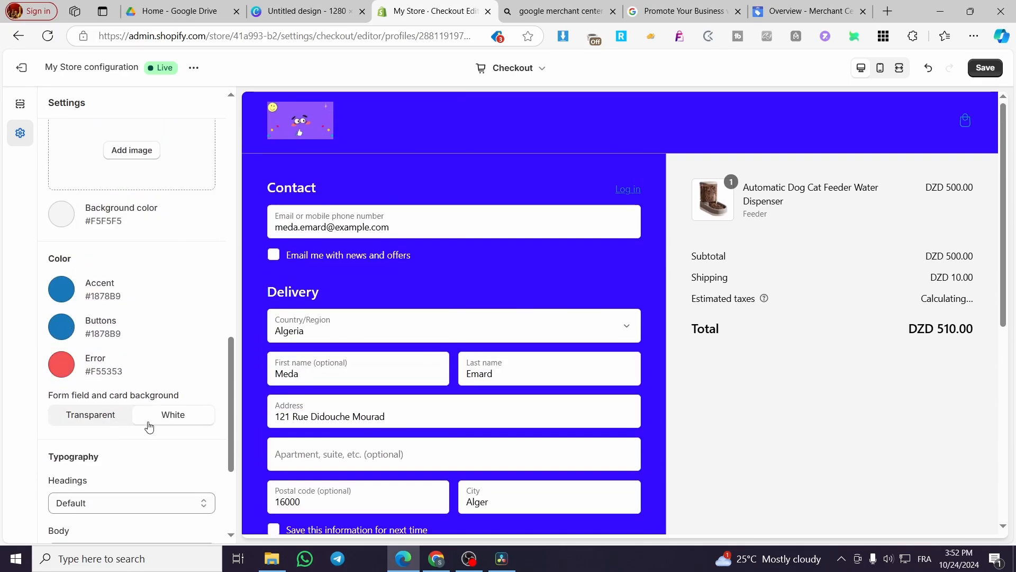
scroll(150, 425, down, 2)
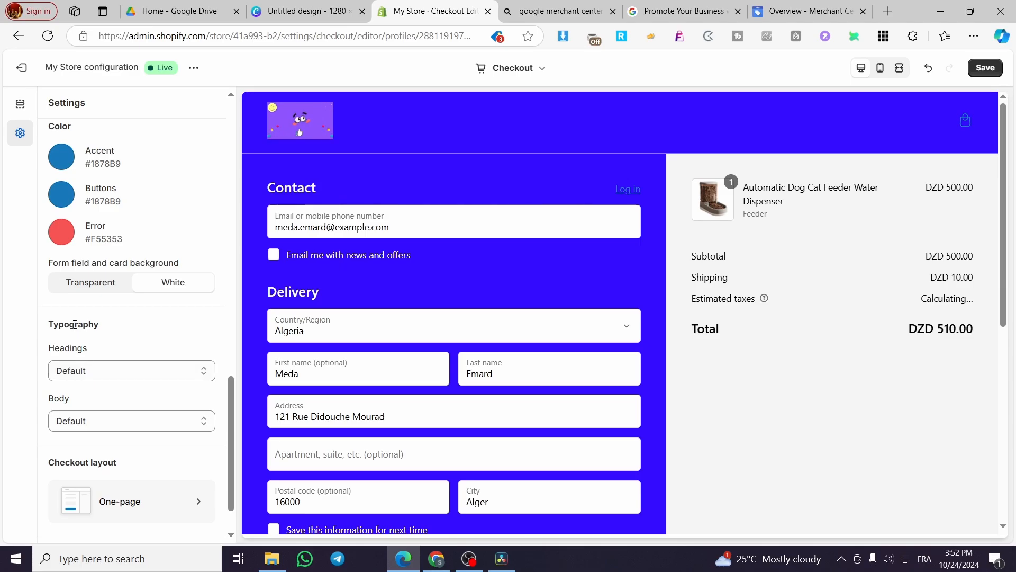
- Try Arimo as the headings font and change the headings font to Asap
click(106, 374)
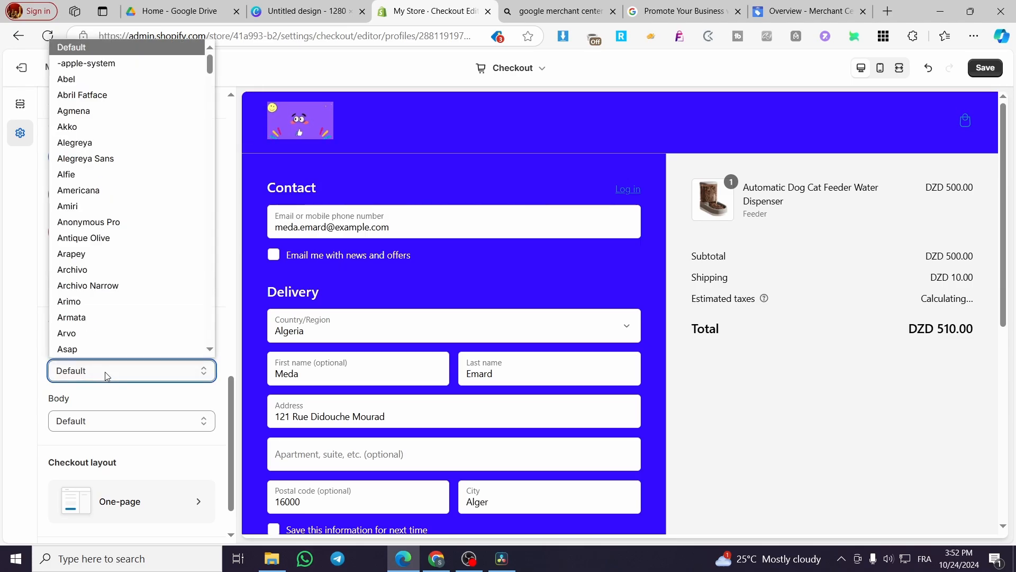
click(105, 374)
click(105, 372)
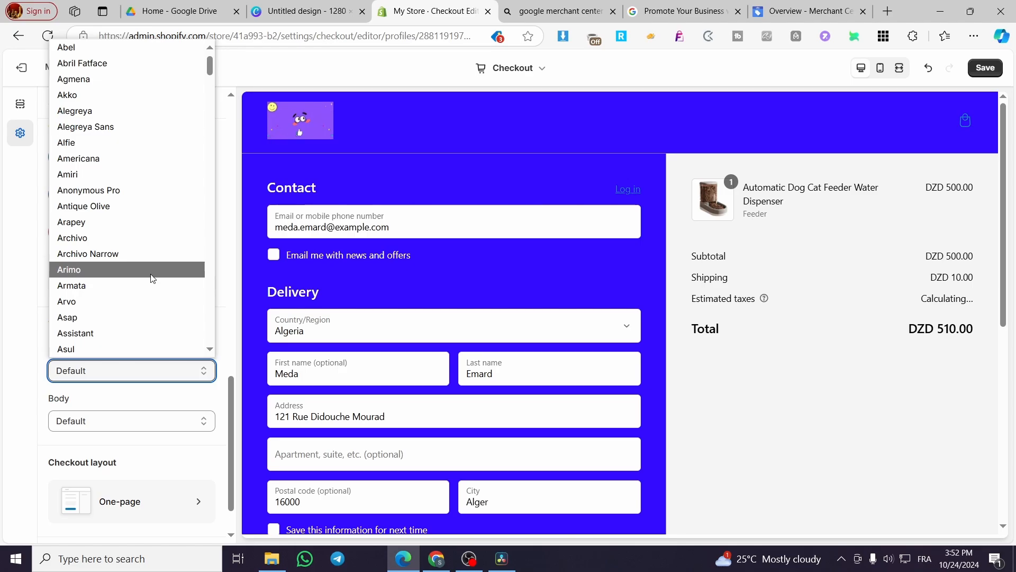
click(152, 275)
click(135, 372)
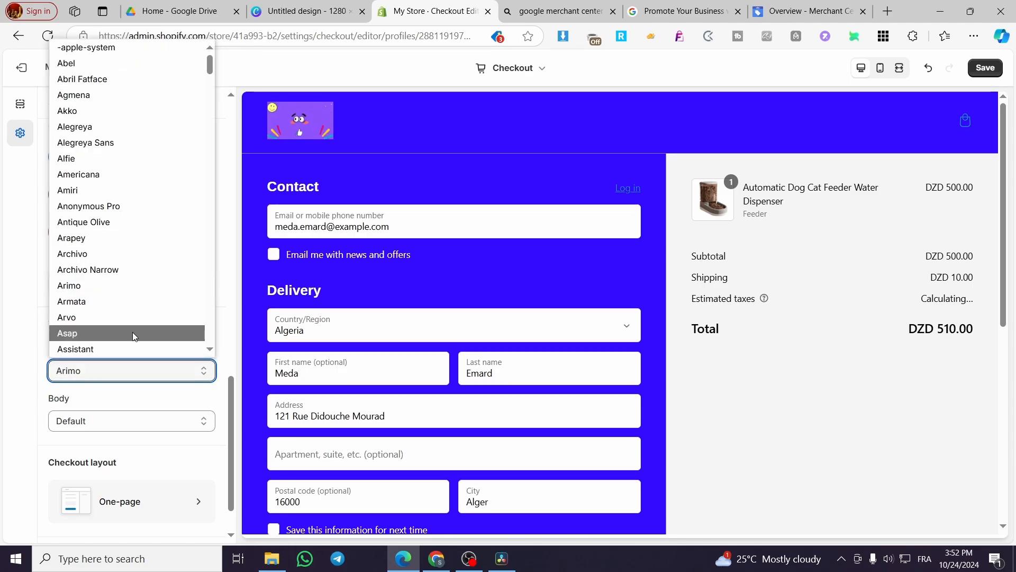
click(132, 333)
- Try Cormorant and FF Unit Slab as the headings font
click(135, 368)
scroll(143, 286, down, 5)
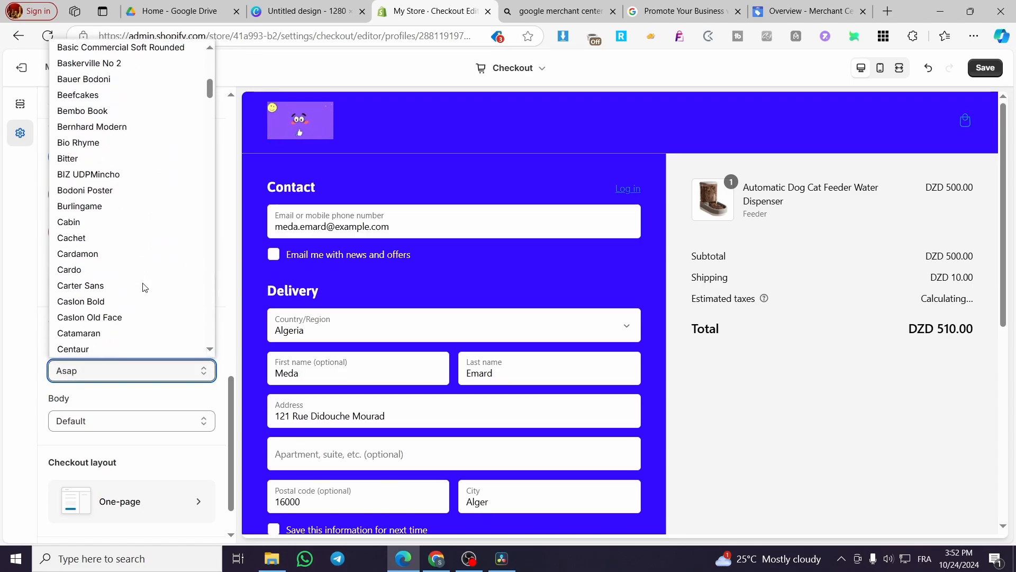
scroll(132, 284, down, 5)
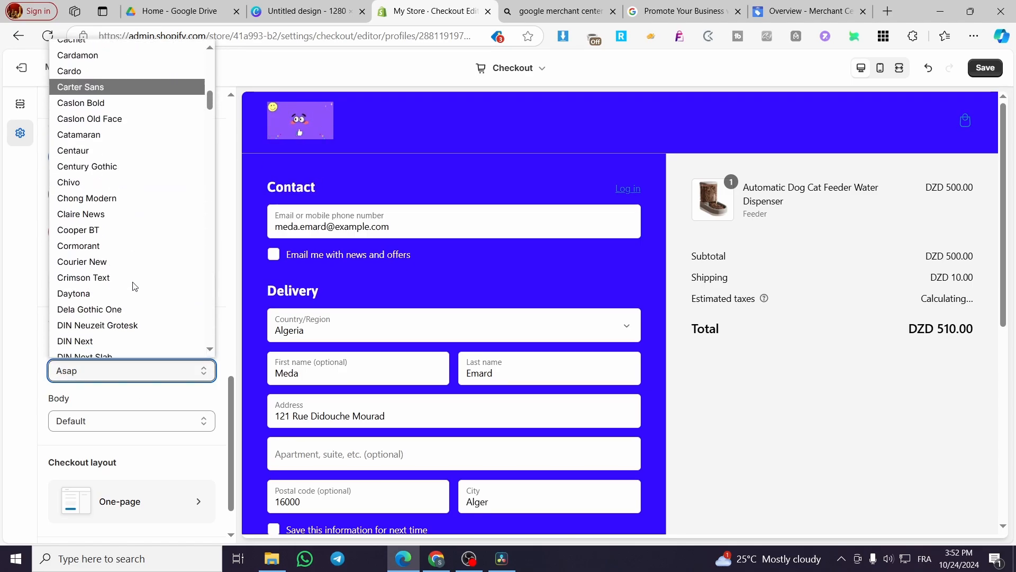
click(101, 250)
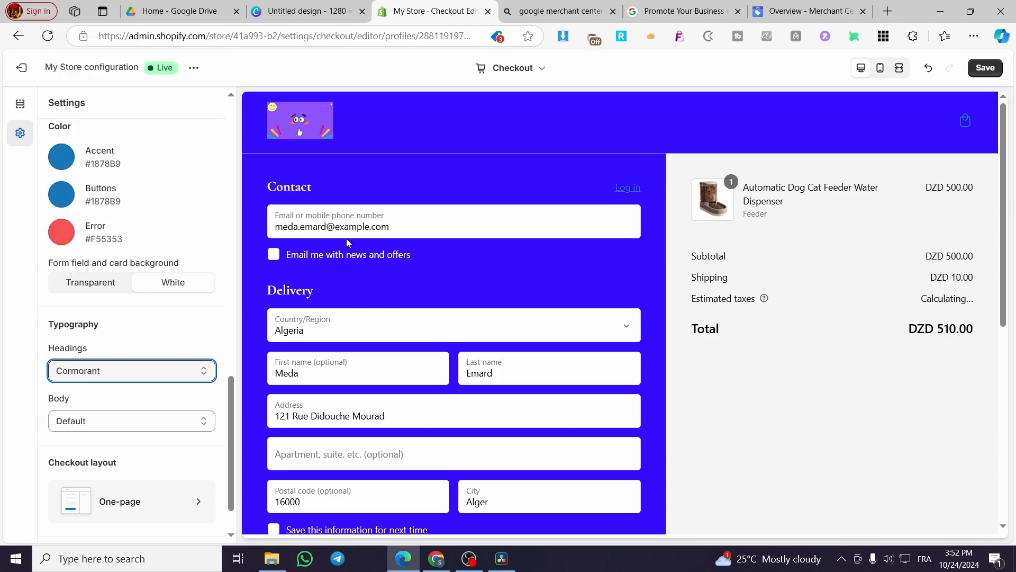
click(142, 371)
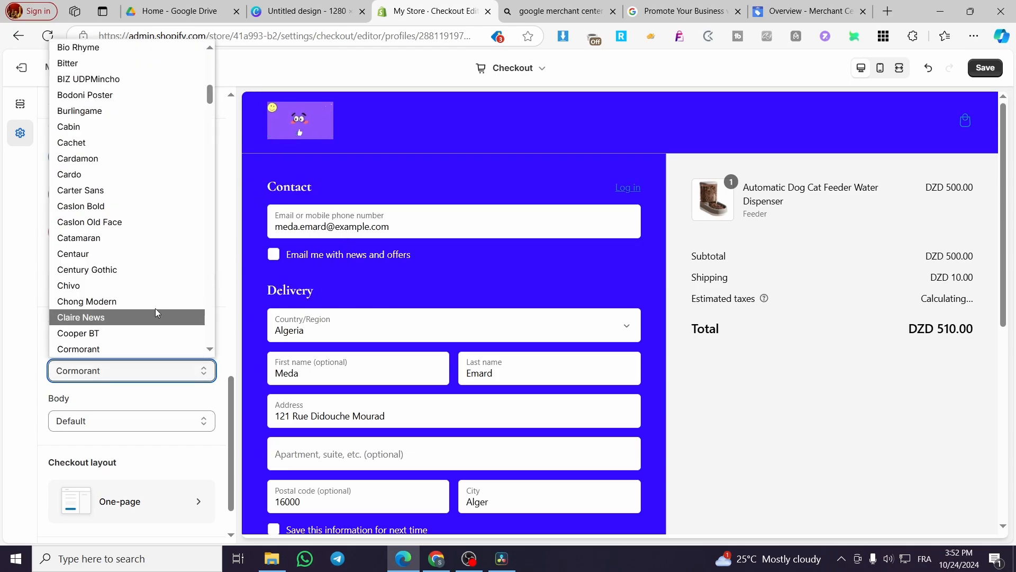
scroll(155, 308, down, 10)
click(110, 212)
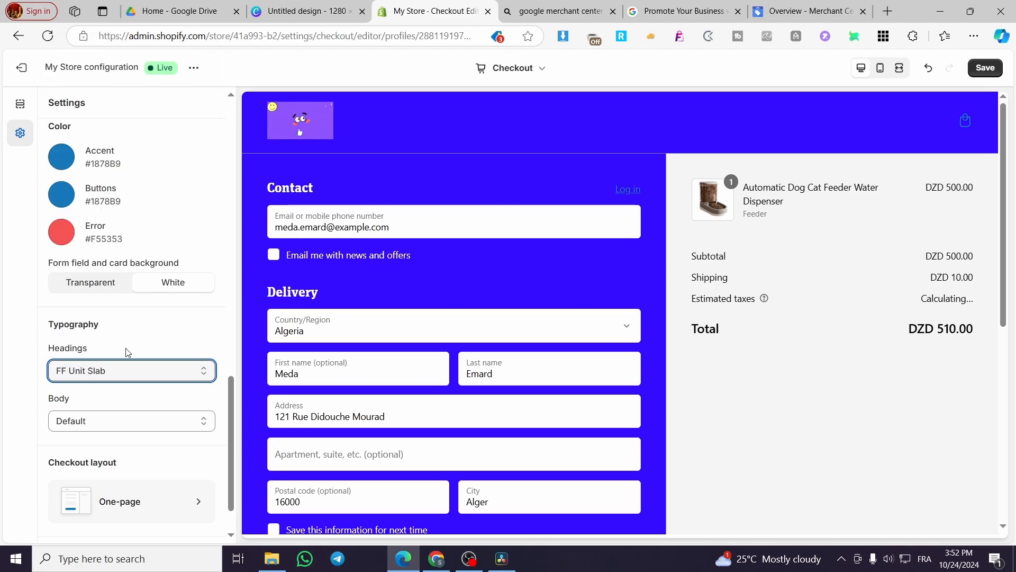
- Set the headings font to Basic Commercial and keep the body font at Default
click(154, 371)
scroll(152, 301, up, 8)
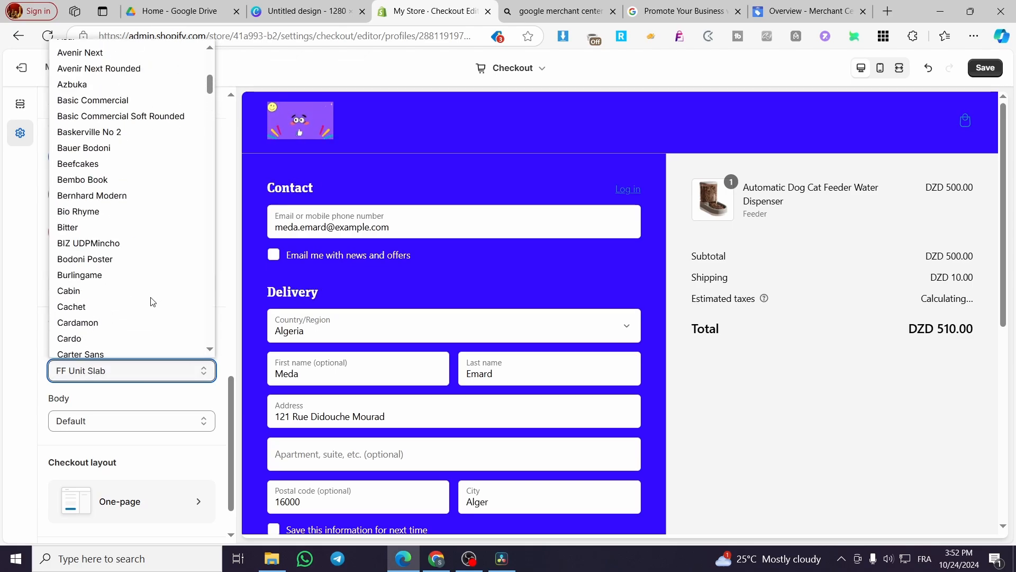
click(129, 97)
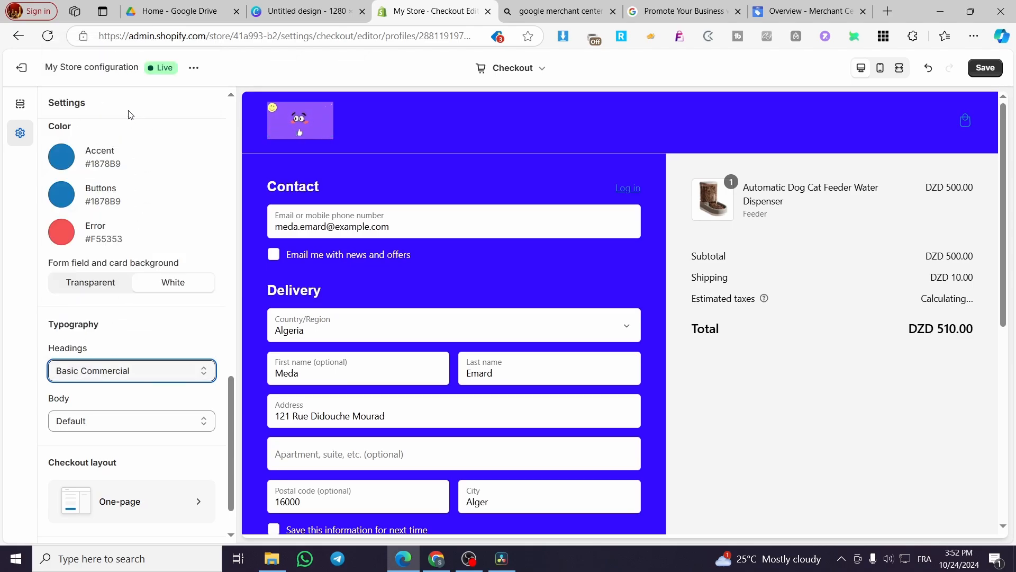
scroll(173, 354, down, 1)
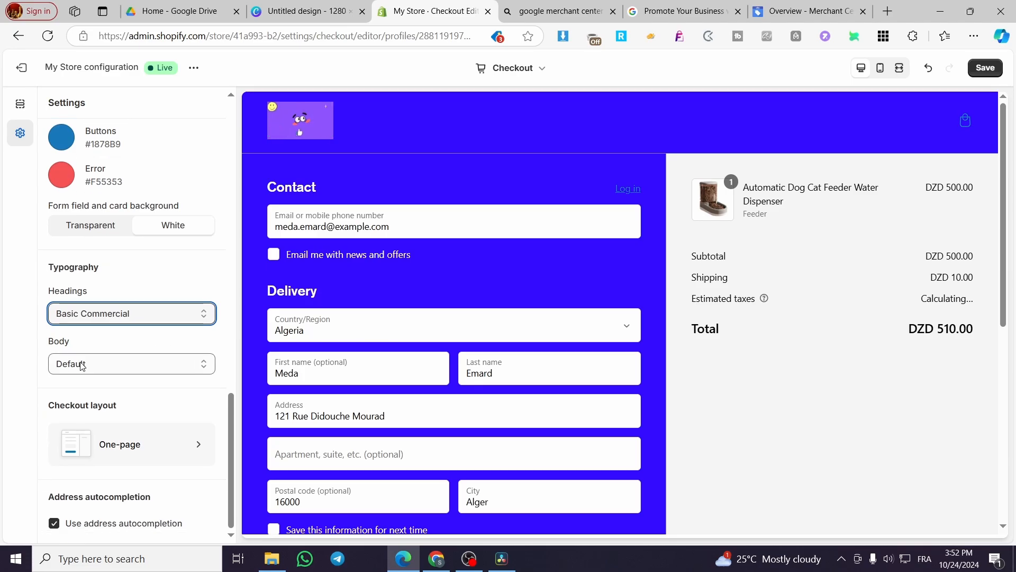
click(82, 366)
click(84, 360)
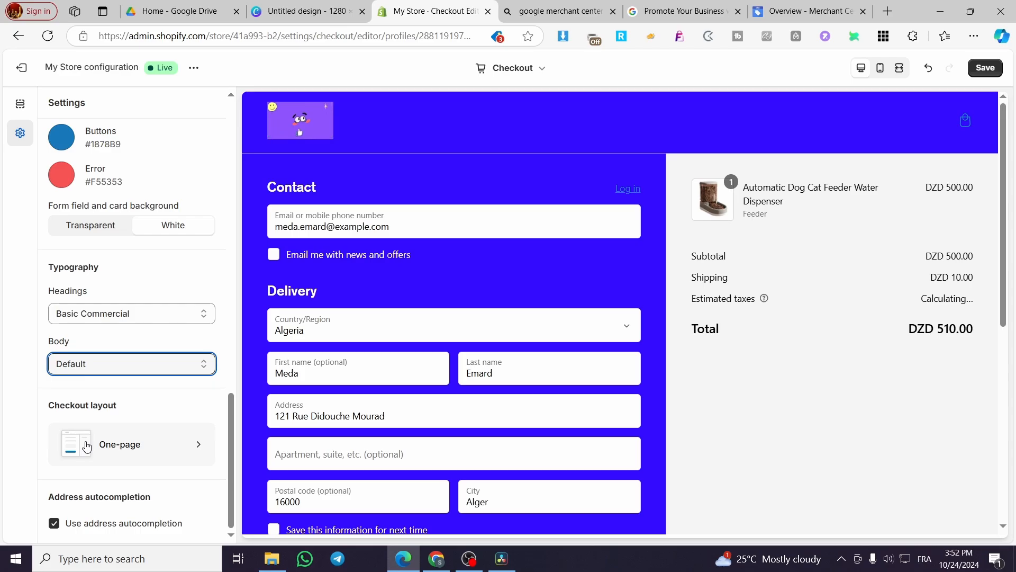
- Review the one-page checkout preview and change the checkout layout to Three-page checkout
scroll(453, 366, down, 7)
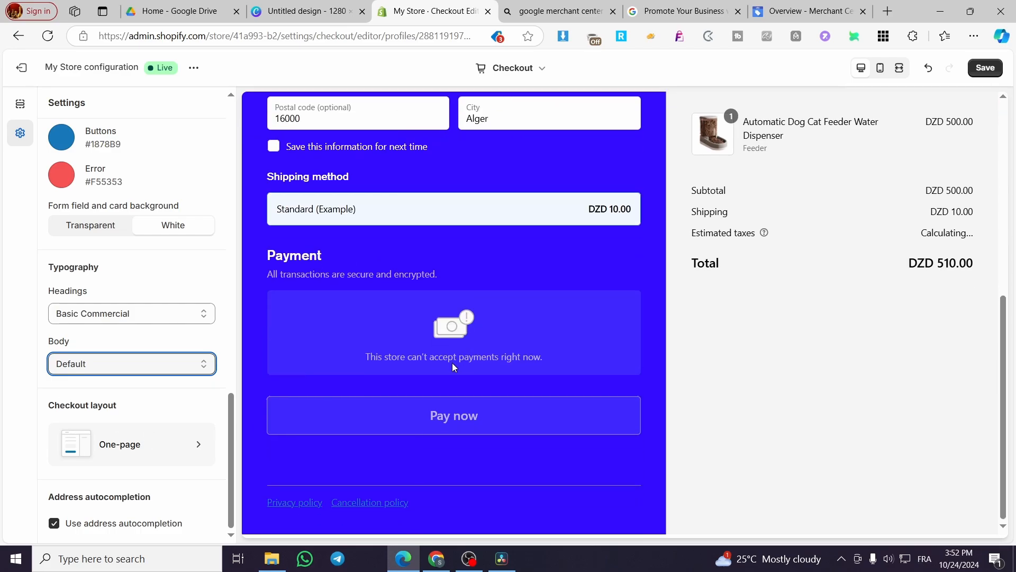
scroll(453, 365, up, 8)
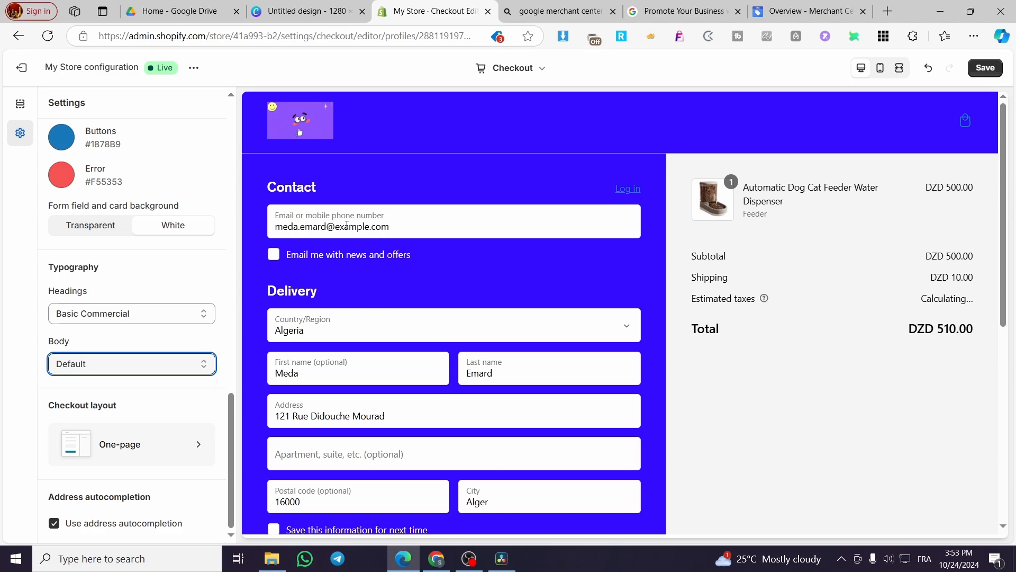
scroll(347, 225, down, 7)
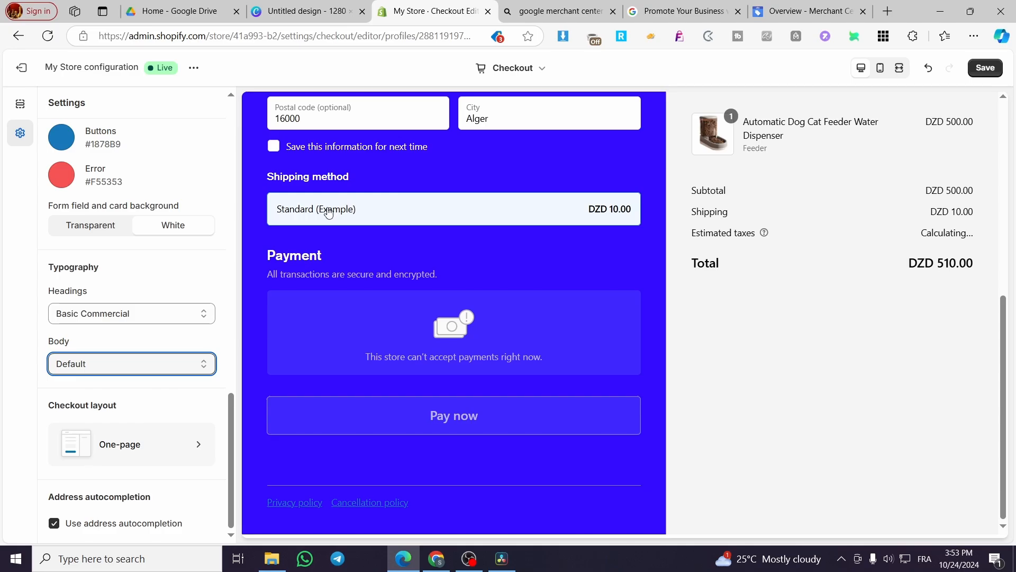
scroll(441, 227, up, 1)
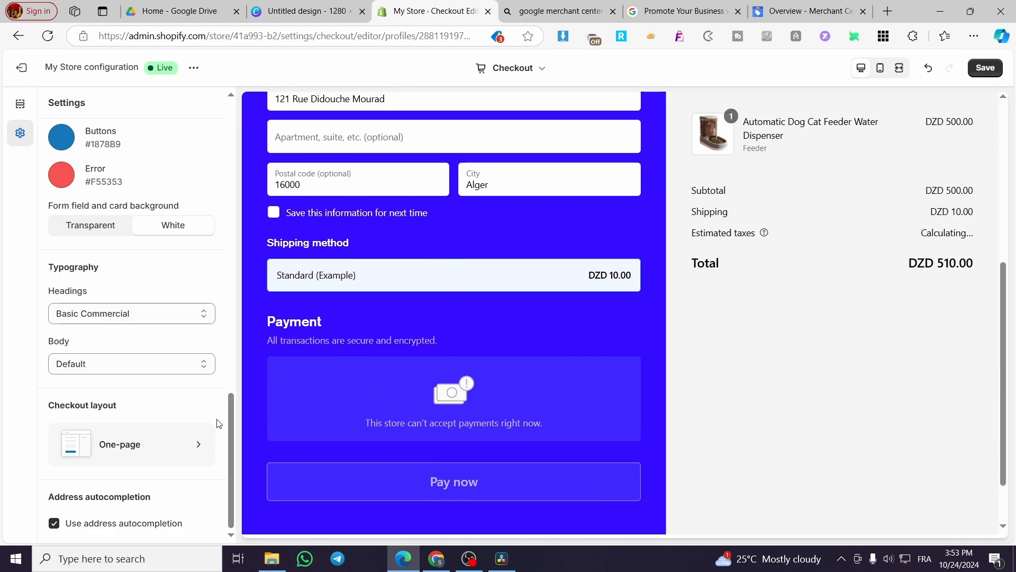
click(132, 444)
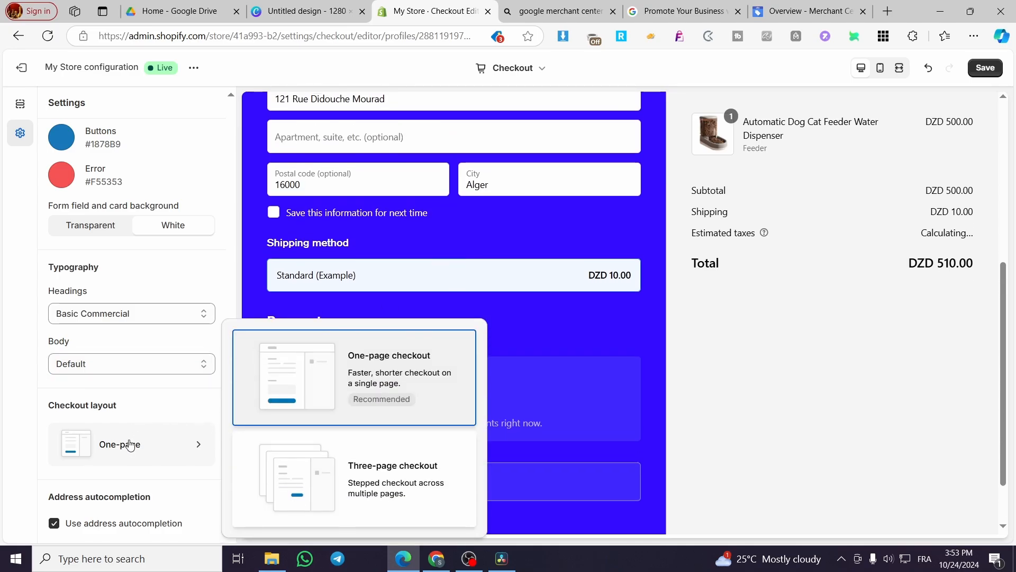
click(389, 480)
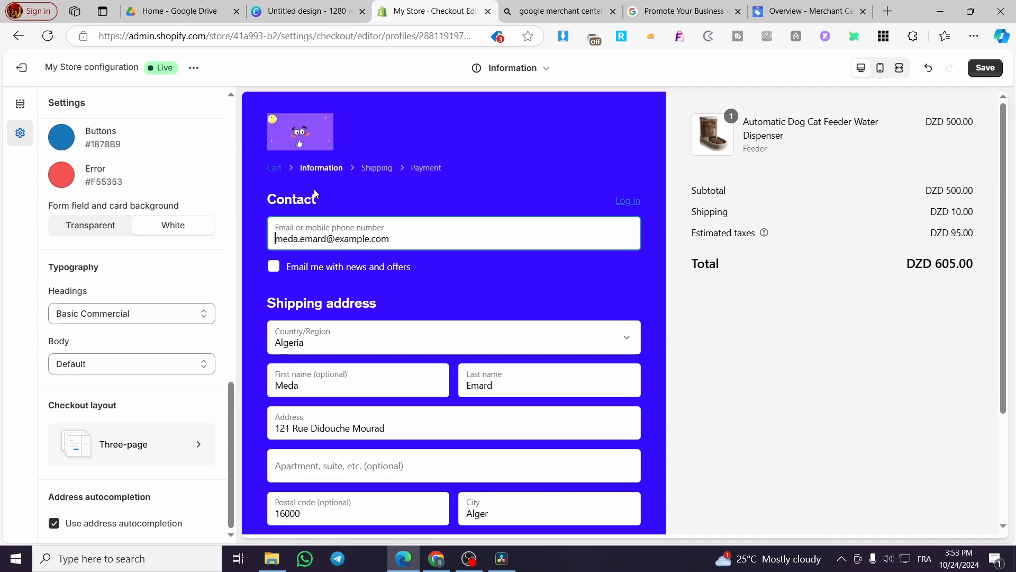
- Review the Information page of the three-page checkout preview and continue to its Shipping page
scroll(326, 180, down, 3)
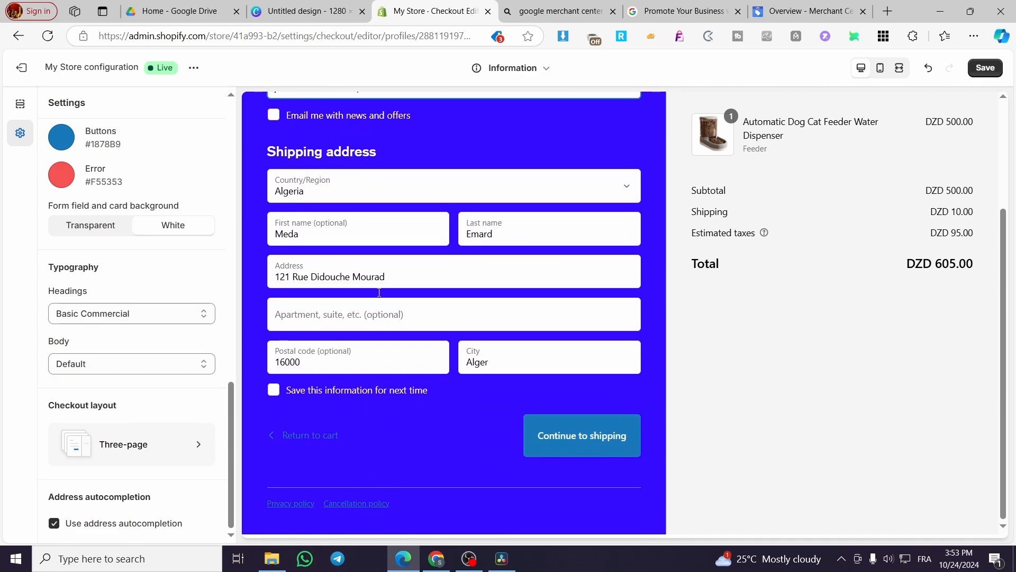
scroll(490, 274, up, 1)
scroll(318, 355, down, 1)
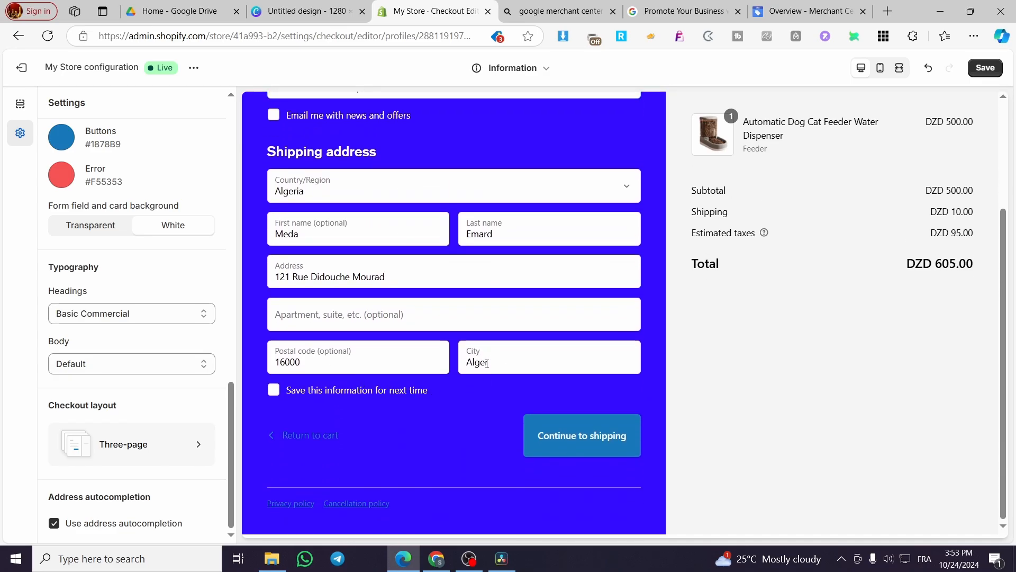
scroll(333, 371, up, 3)
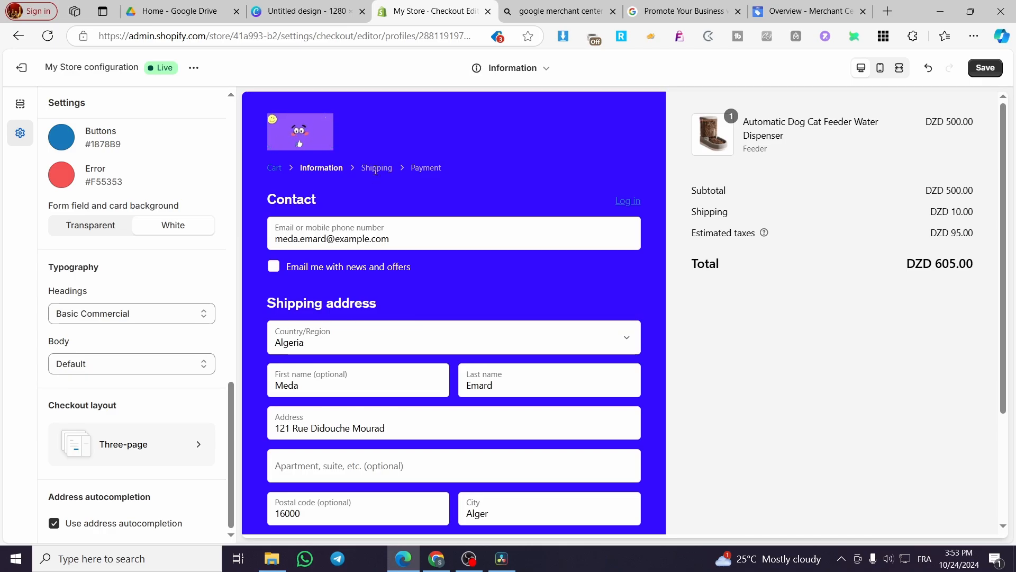
scroll(411, 217, down, 3)
click(576, 426)
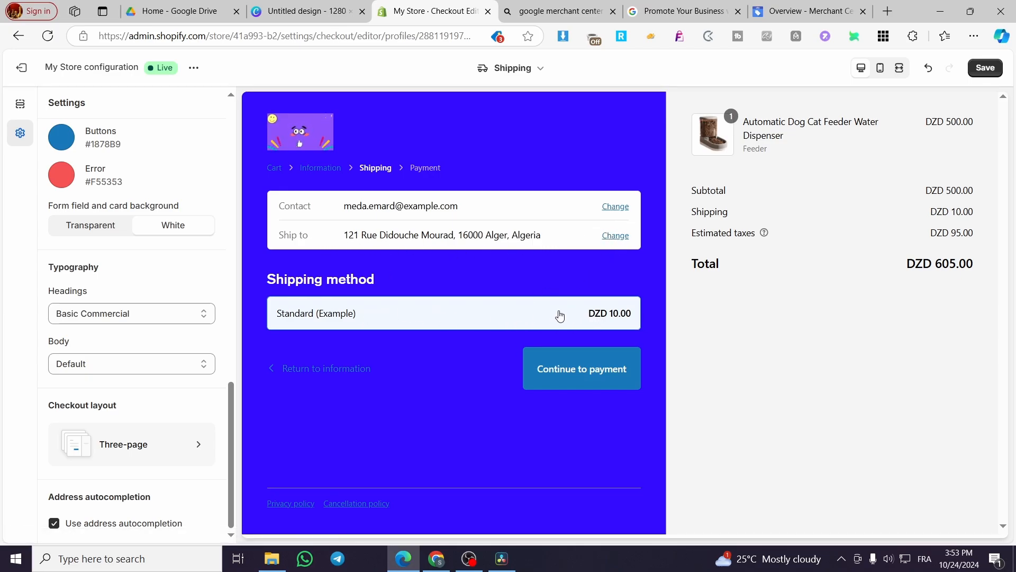
- Continue the checkout preview to the Payment page and examine its tip and payment sections
click(575, 367)
right_click(576, 366)
click(513, 382)
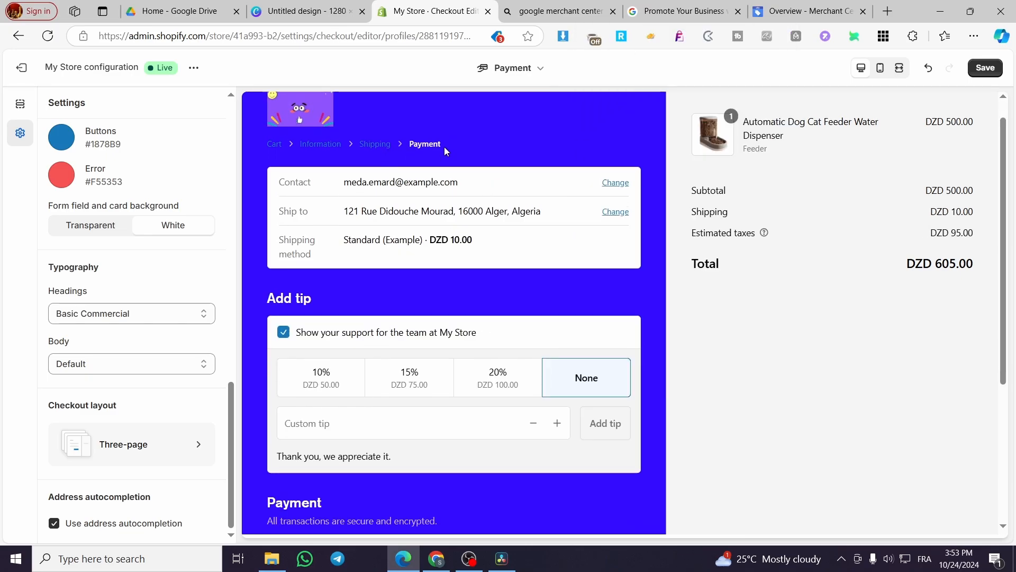
scroll(417, 250, down, 3)
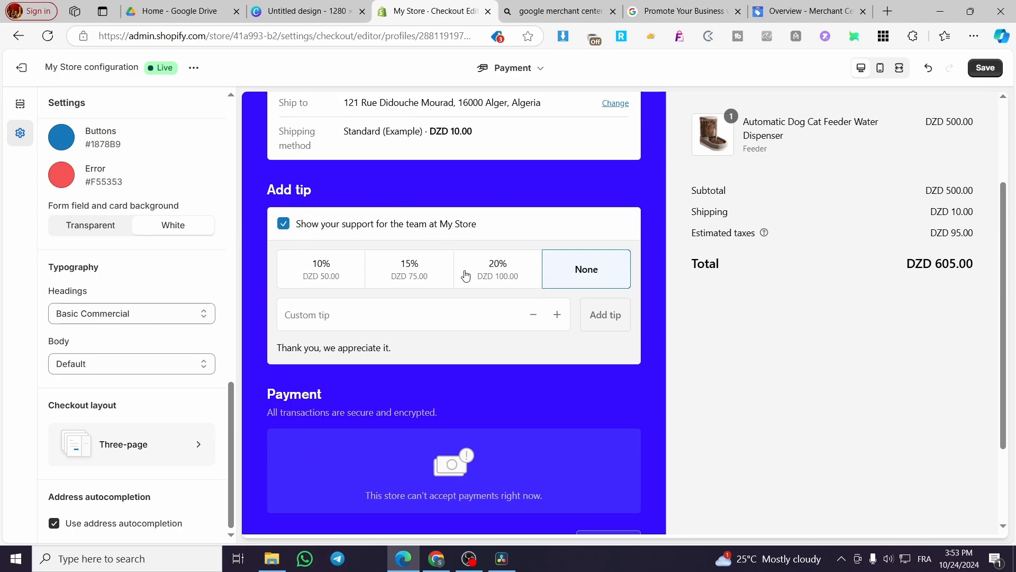
scroll(407, 294, down, 2)
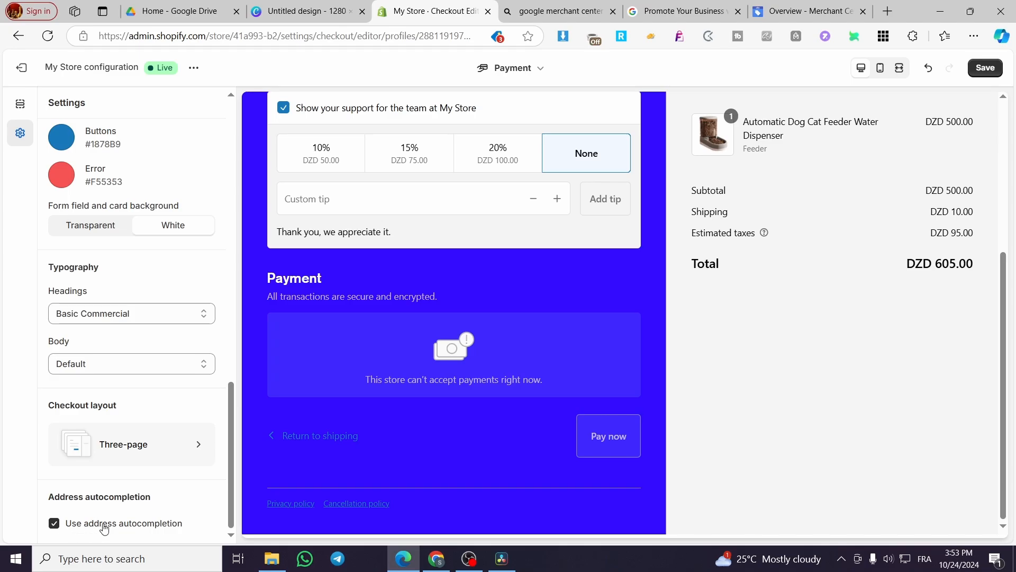
- Toggle address autocompletion off and back on, and look over the whole Payment page preview
click(134, 528)
click(131, 527)
scroll(389, 442, up, 5)
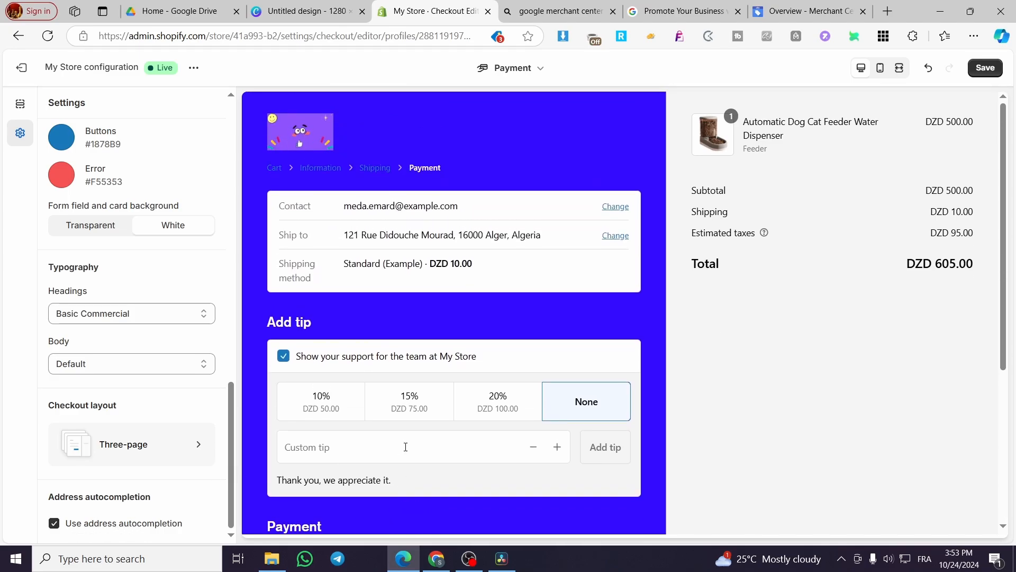
scroll(404, 446, down, 5)
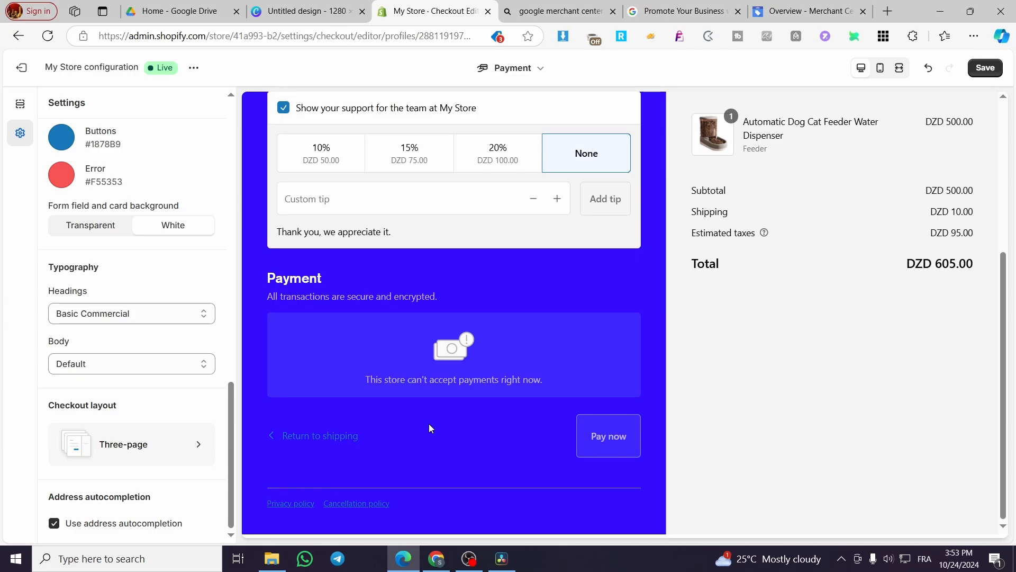
scroll(354, 422, up, 4)
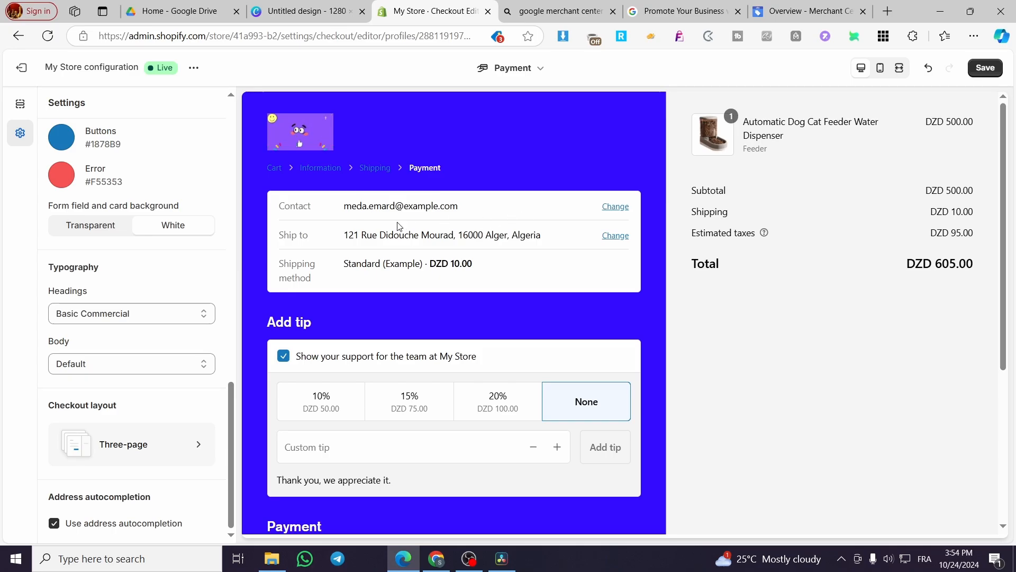
scroll(593, 318, down, 5)
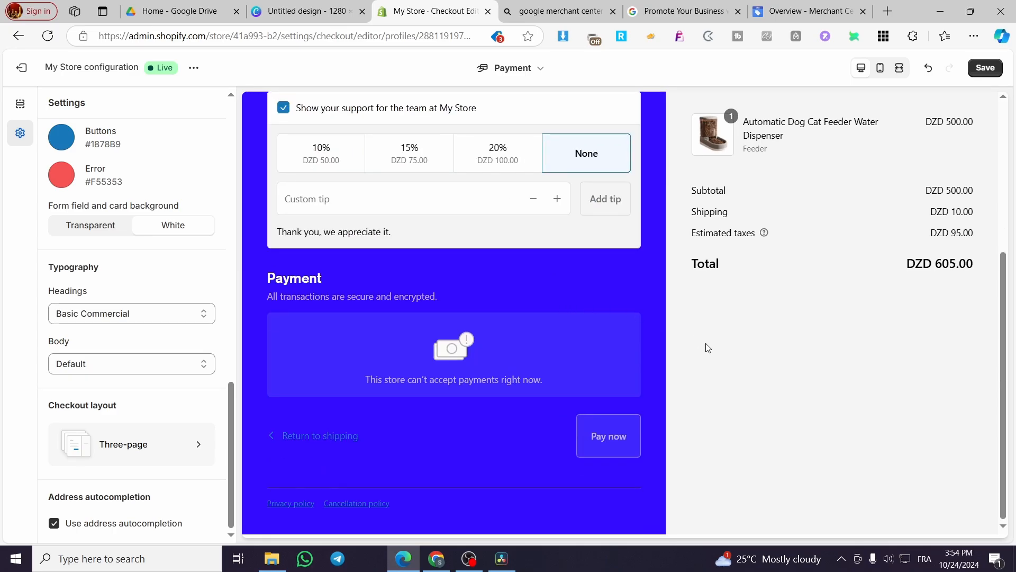
scroll(635, 255, up, 5)
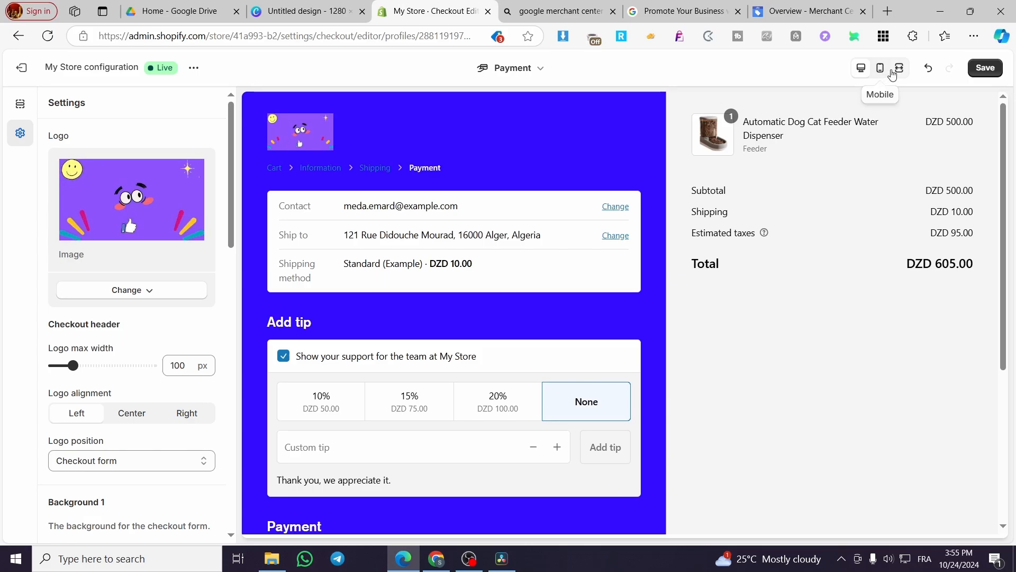
- Preview the Payment page in the mobile and full-width views and return to the desktop view
click(887, 68)
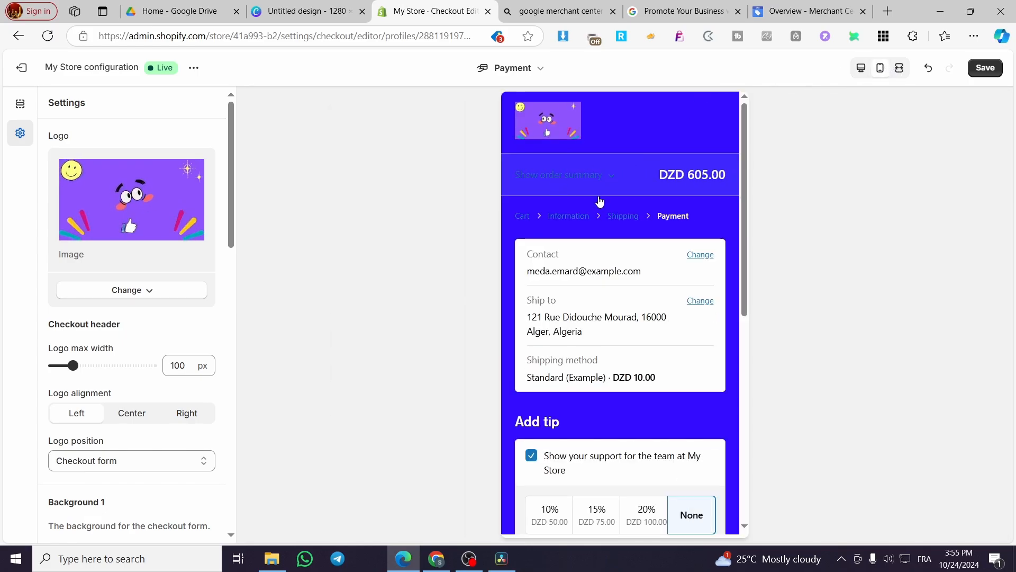
scroll(609, 207, down, 5)
scroll(618, 208, down, 3)
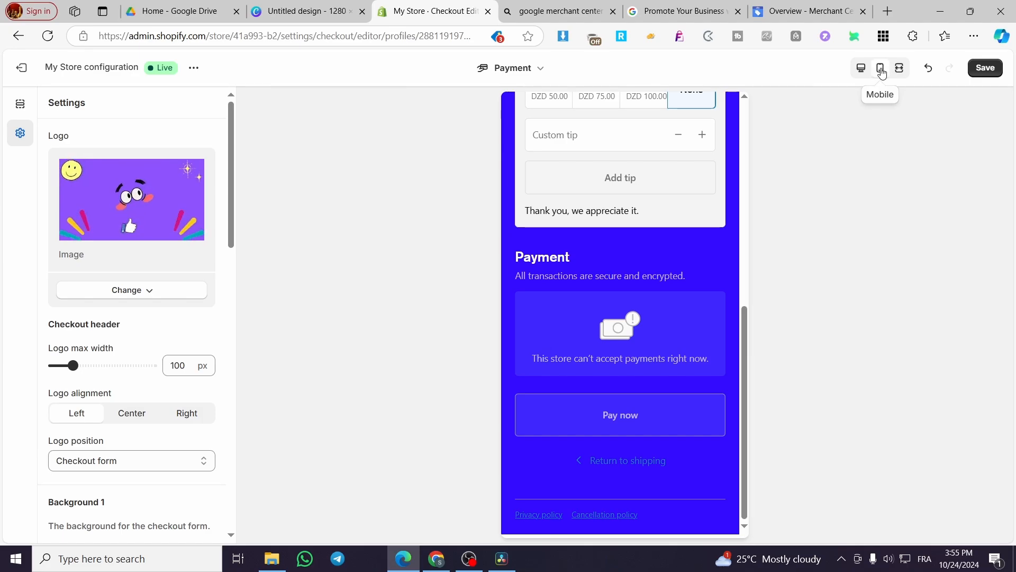
click(900, 67)
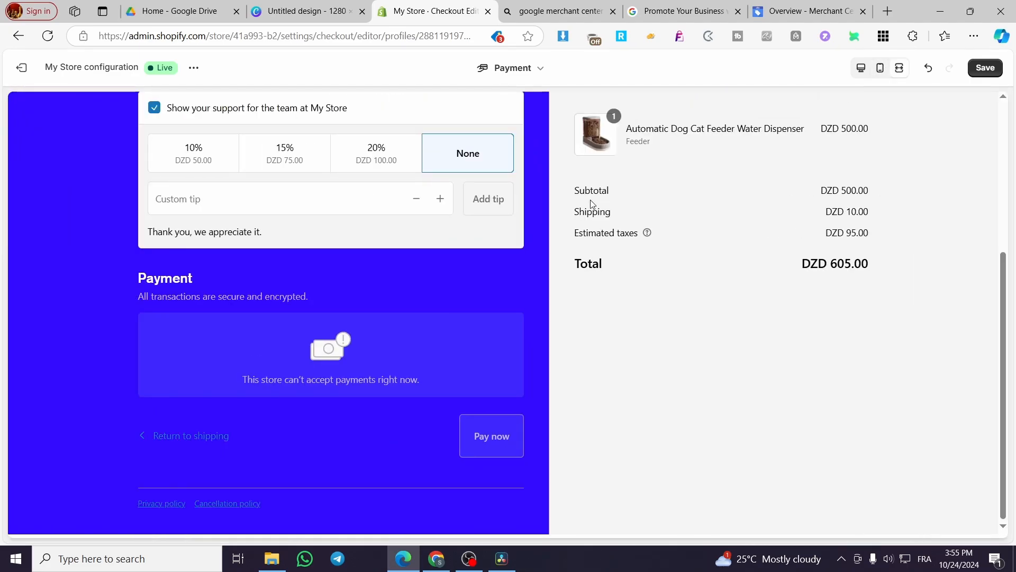
scroll(453, 261, up, 4)
click(861, 68)
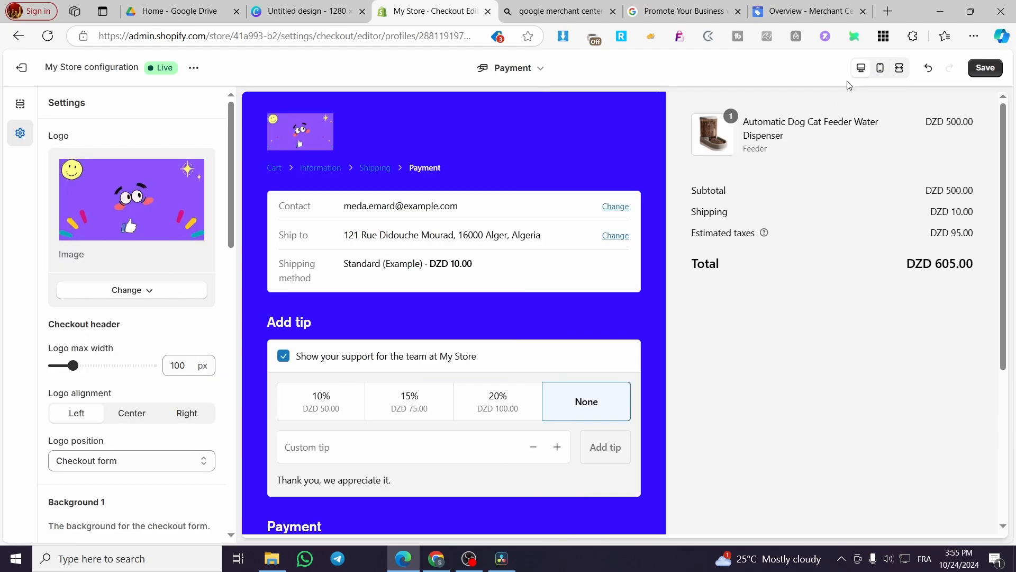
- Change the Background 1 color of the checkout form to the light cyan #4EFBFE
scroll(143, 213, down, 11)
scroll(394, 295, down, 5)
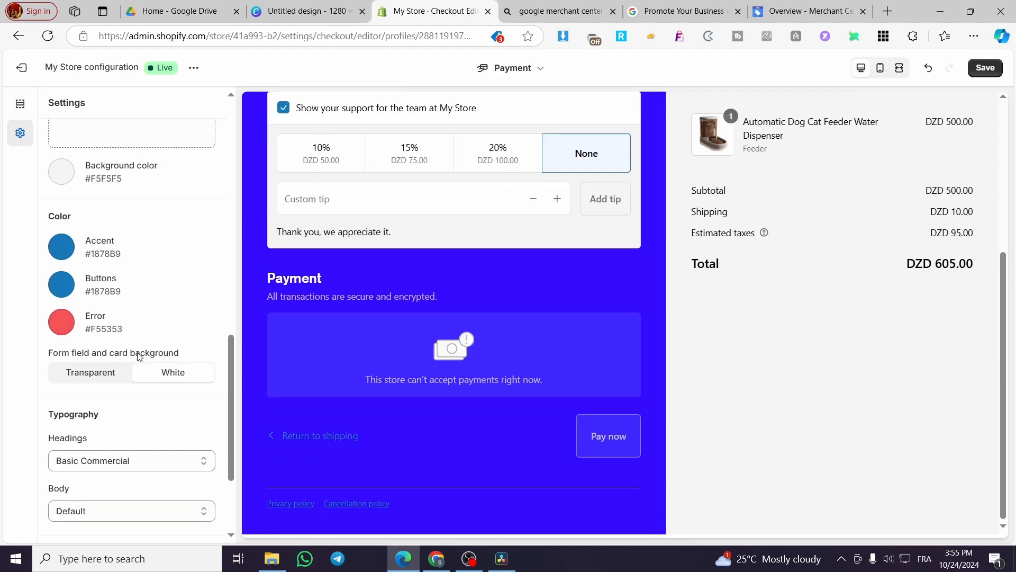
scroll(138, 352, up, 7)
scroll(139, 317, up, 1)
scroll(63, 243, down, 5)
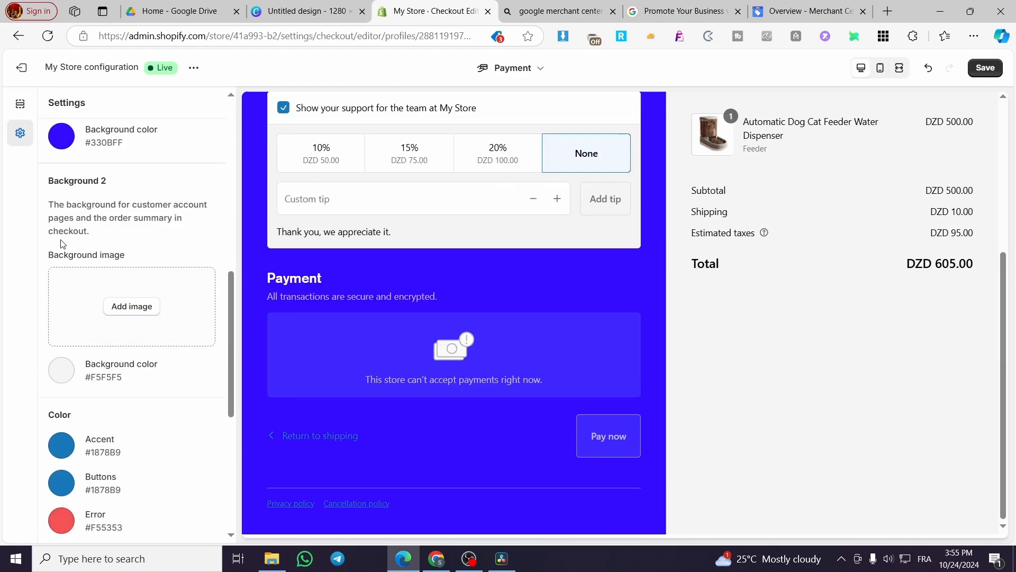
click(75, 142)
drag(126, 183, 143, 168)
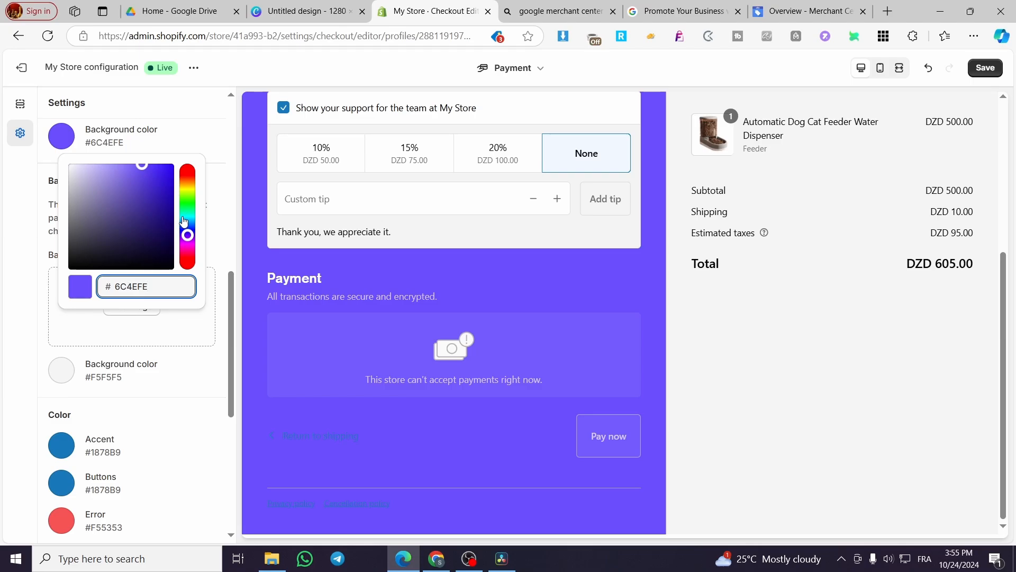
drag(186, 229, 192, 222)
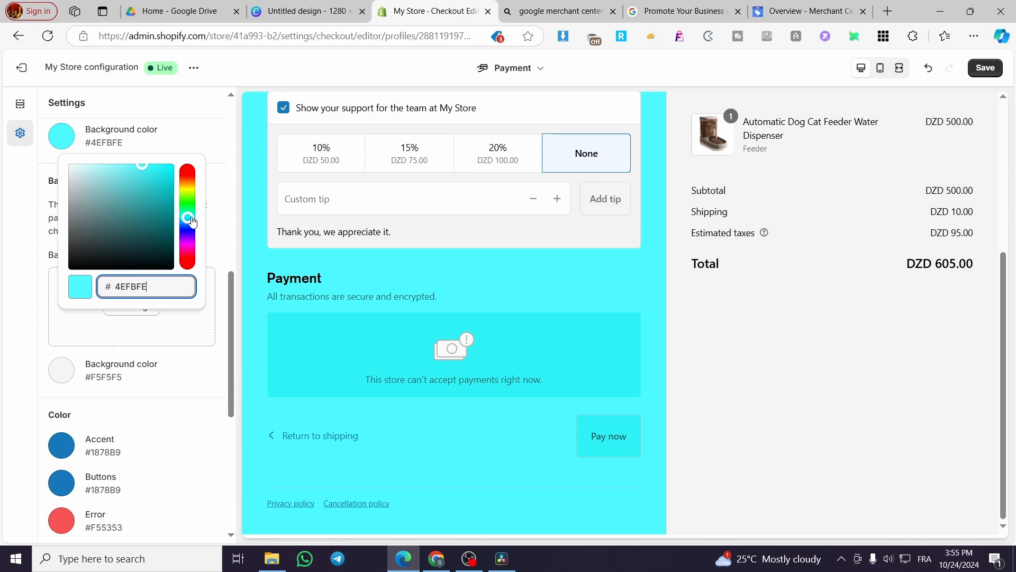
- Close the color picker, save the checkout customization, and exit the checkout editor
click(224, 259)
scroll(345, 363, up, 5)
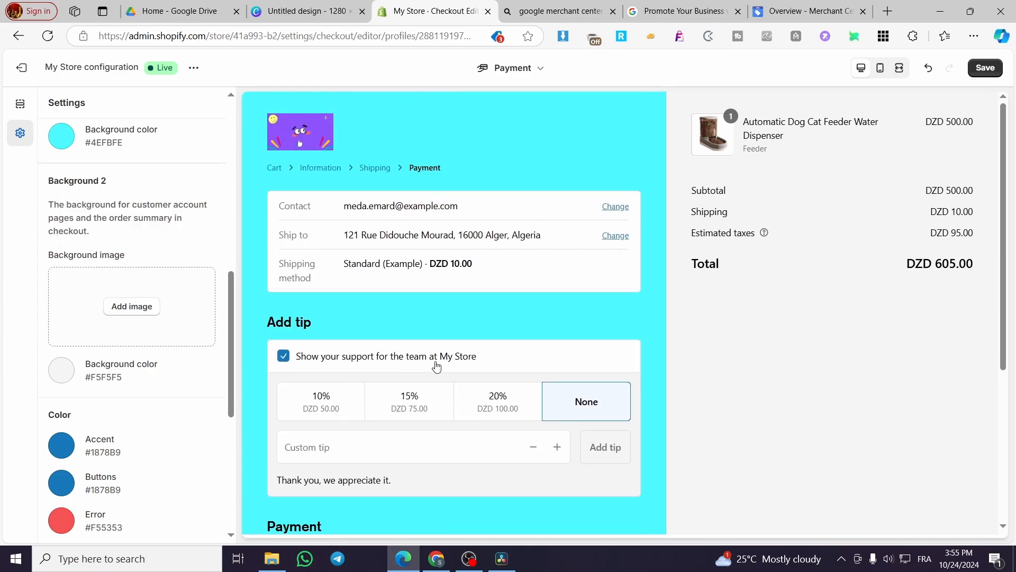
click(984, 67)
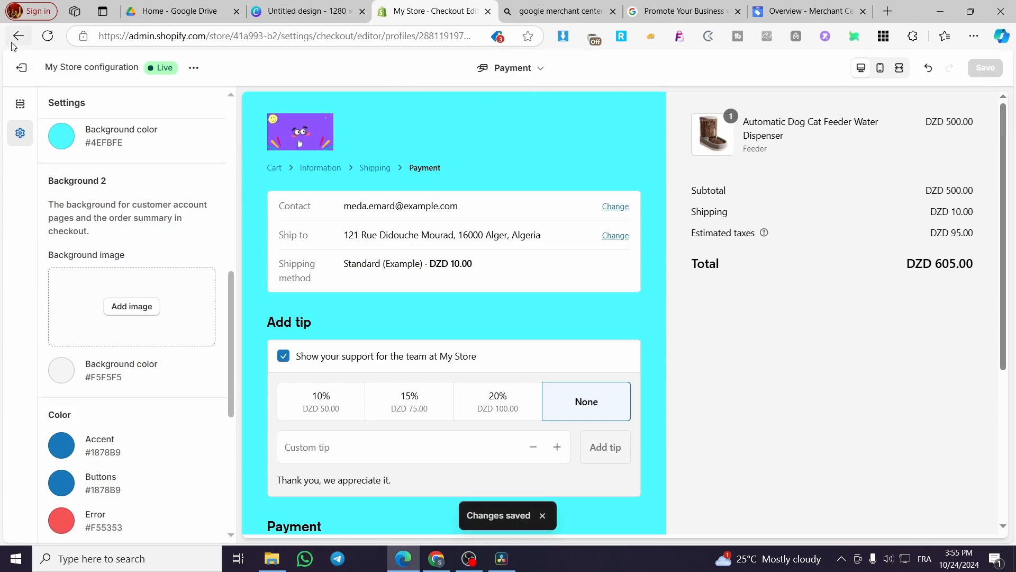
click(21, 67)
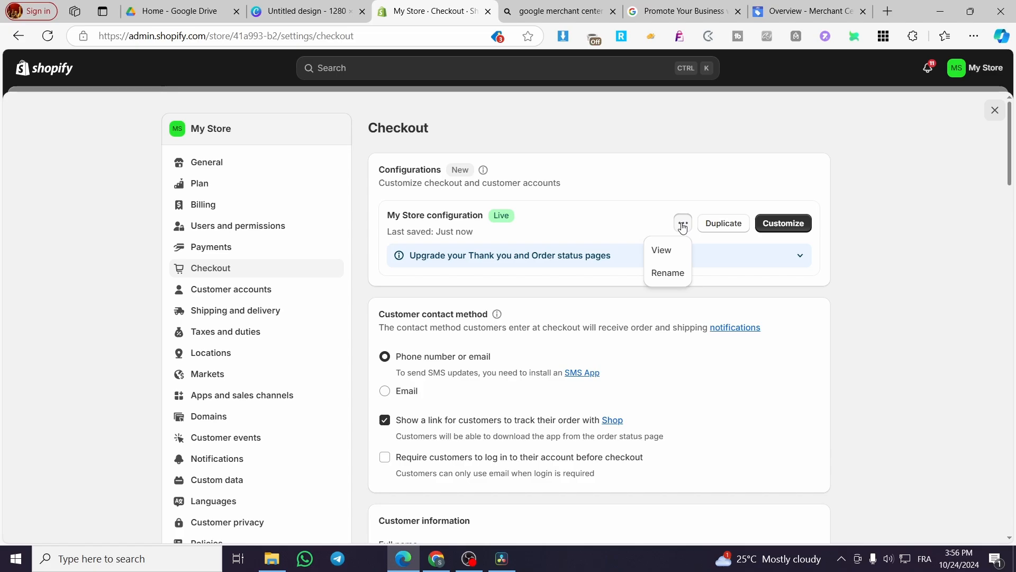
- View My Store configuration's checkout in a separate tab and open the customizations review for the Thank you and Order status pages
click(664, 253)
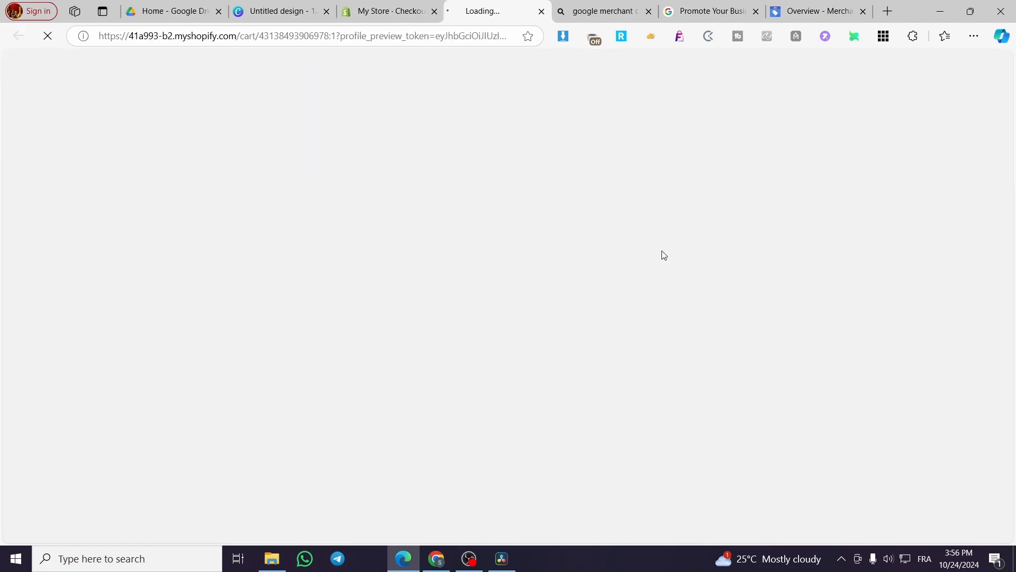
click(398, 5)
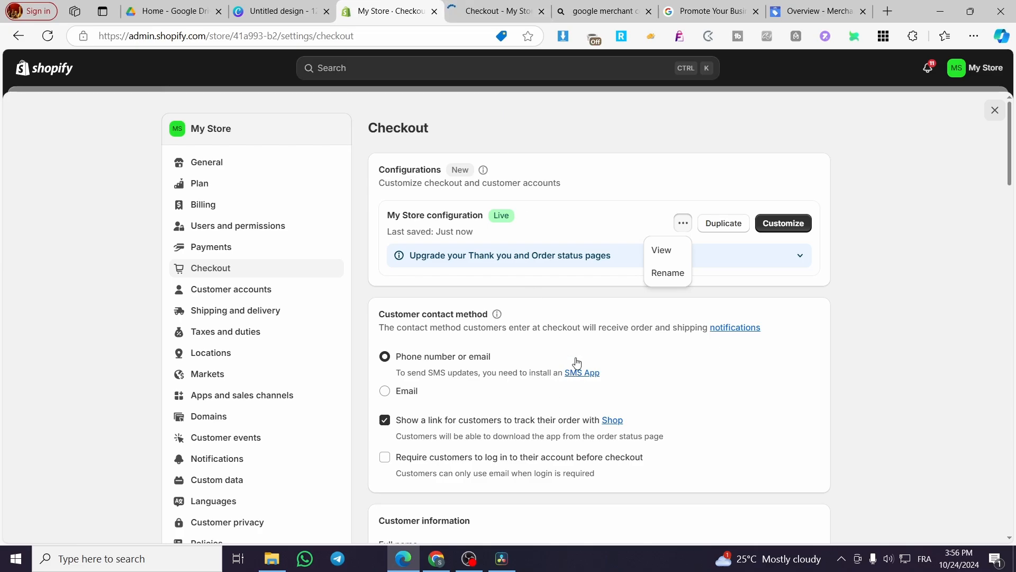
click(791, 258)
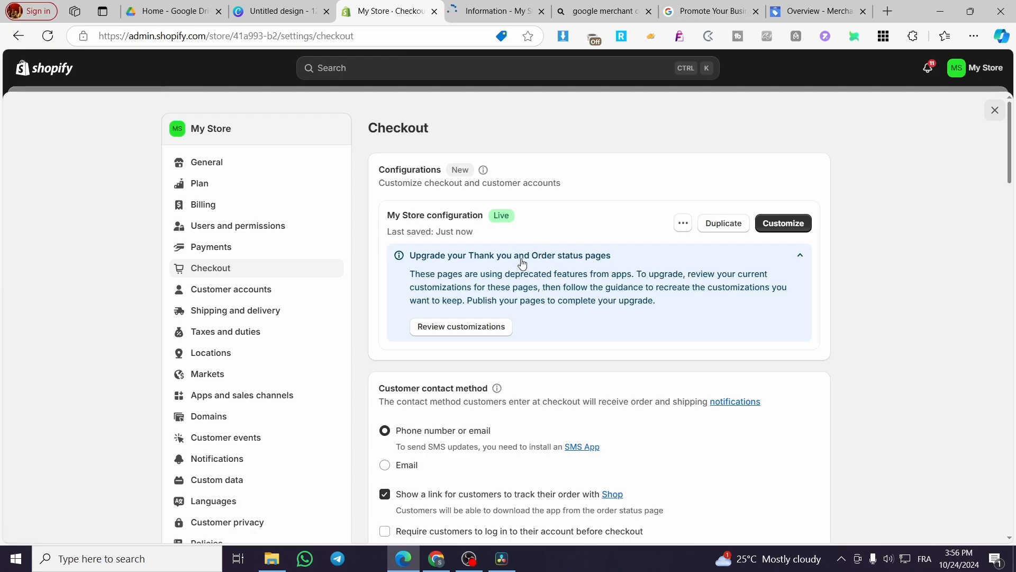
click(477, 336)
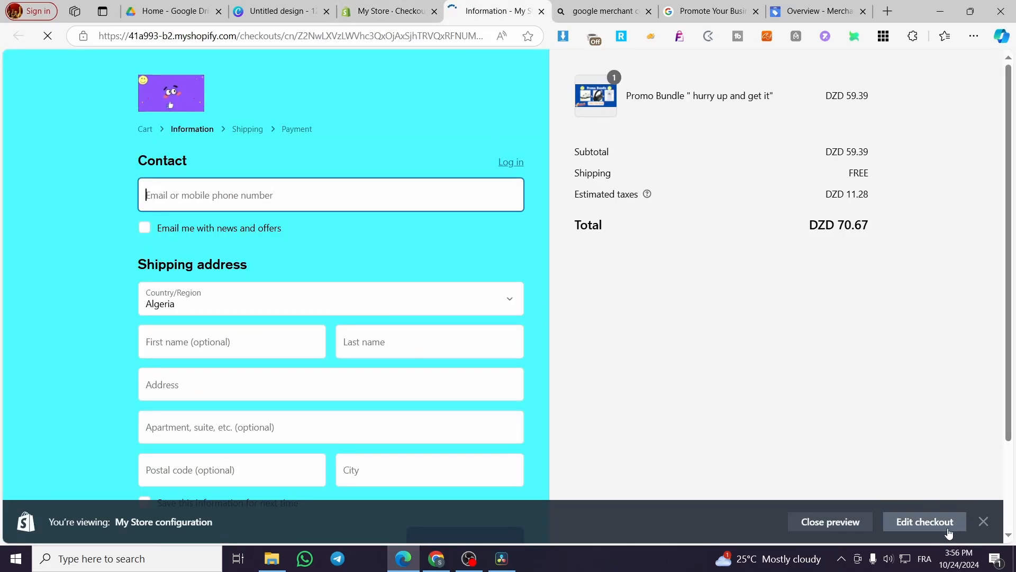
- Try the edit option of the checkout preview, and close both the extra editor tab and the preview tab
click(892, 526)
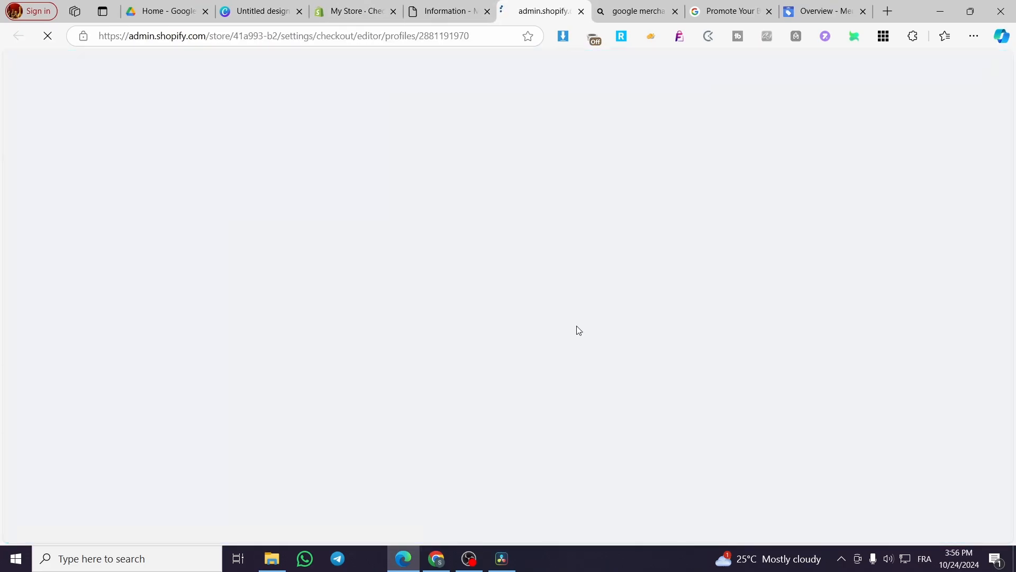
click(581, 13)
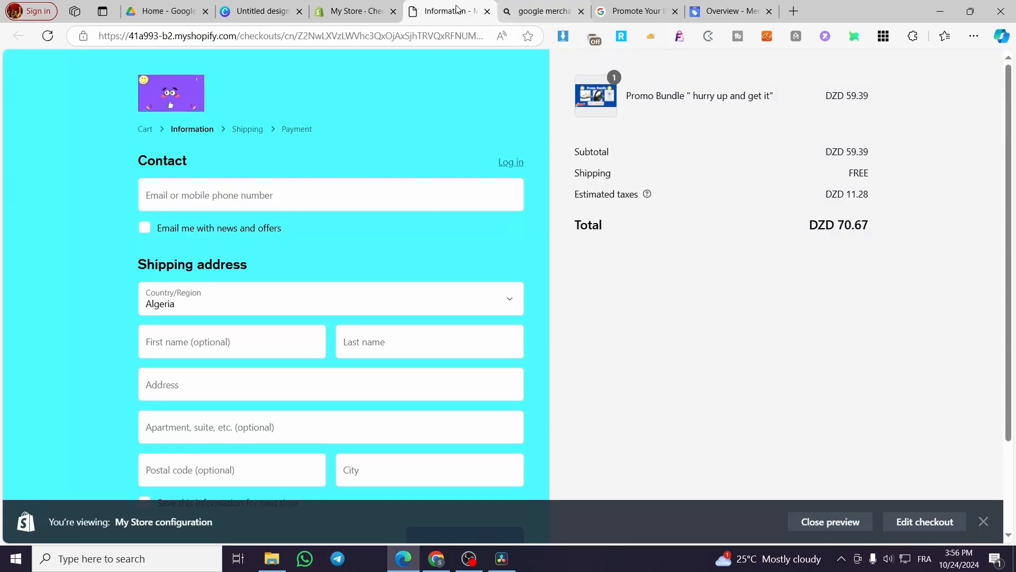
click(384, 8)
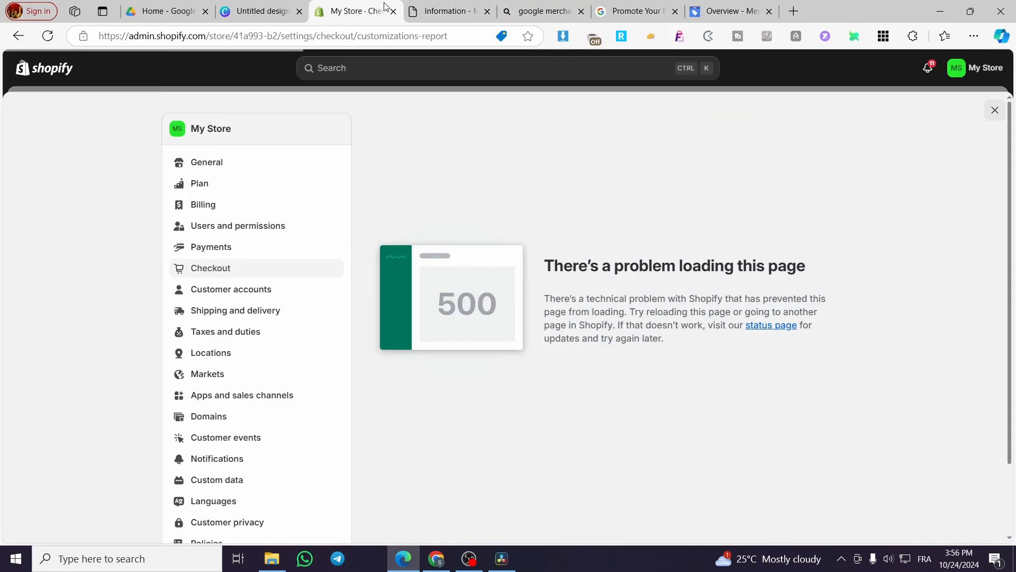
click(487, 12)
- Leave the store settings and open the current Dawn theme of the Online Store for customization
click(43, 73)
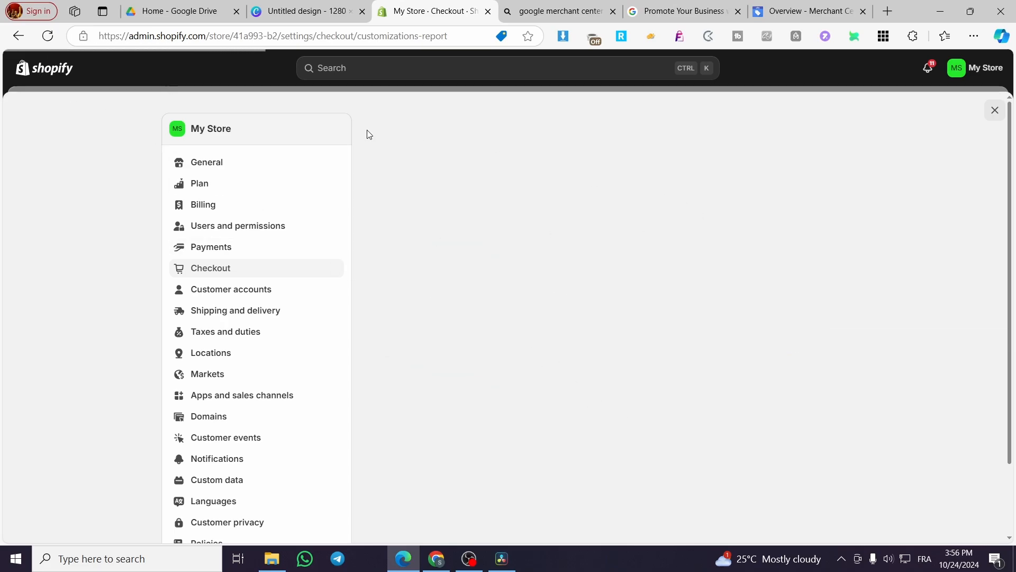
click(995, 111)
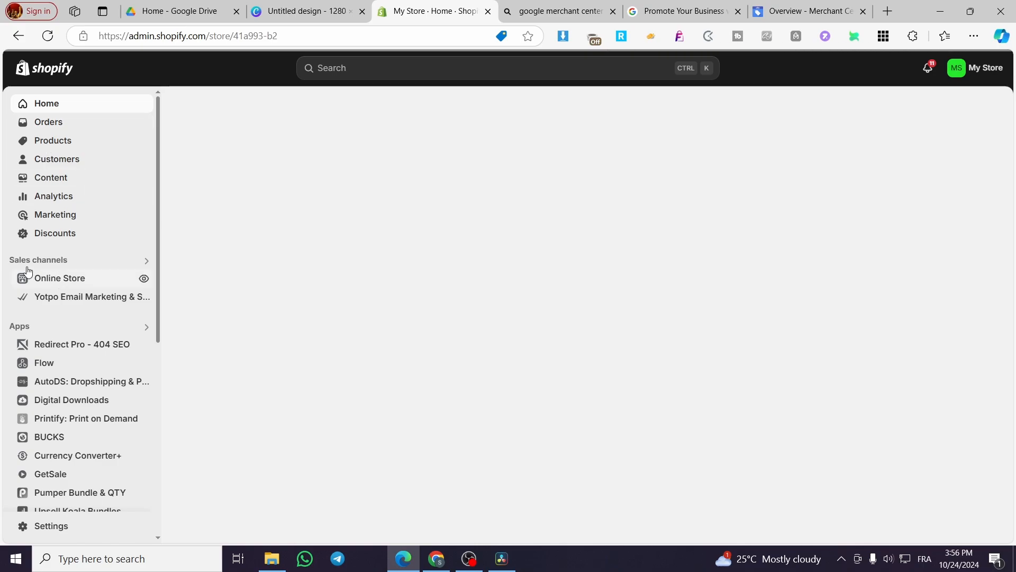
click(58, 279)
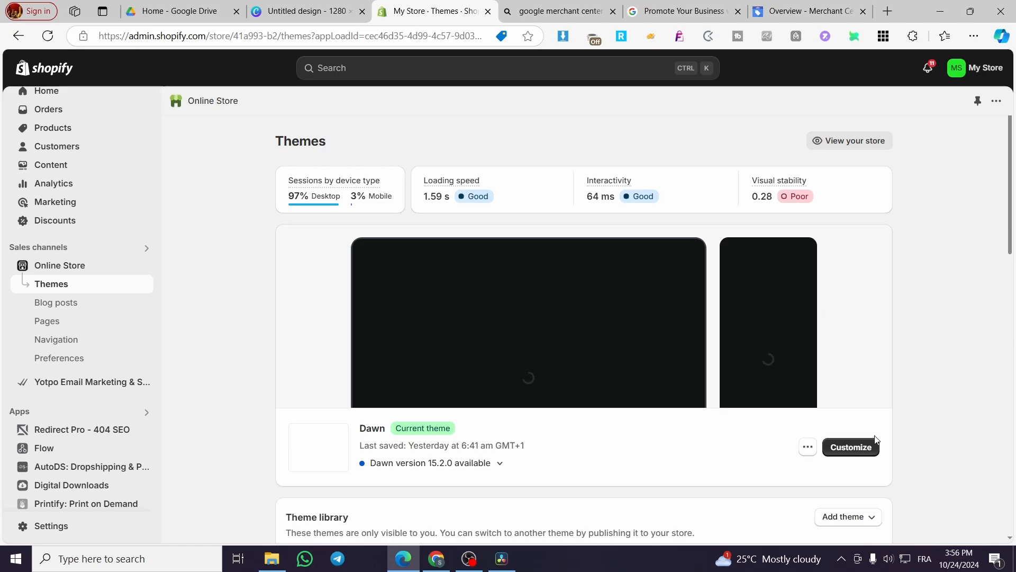
drag(390, 430, 353, 430)
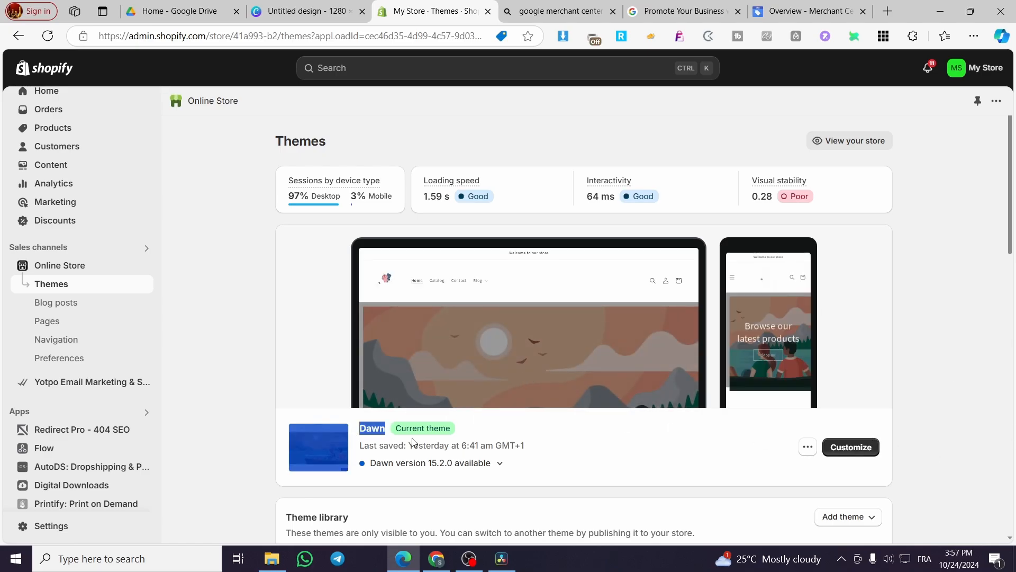
click(375, 433)
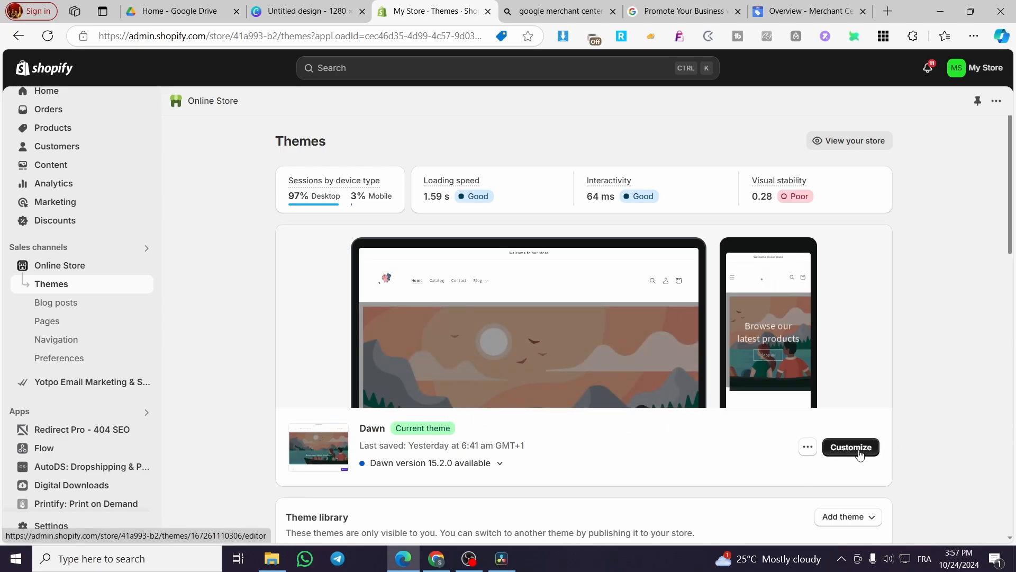
click(851, 447)
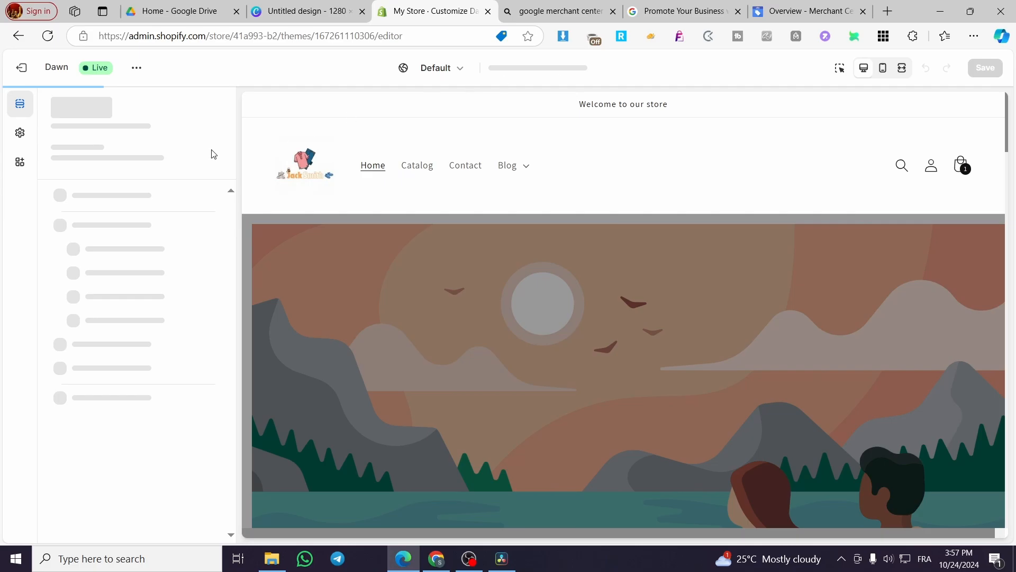
- Look through the theme settings categories and dismiss the discount popup and animation toolbar covering the home page preview
click(22, 134)
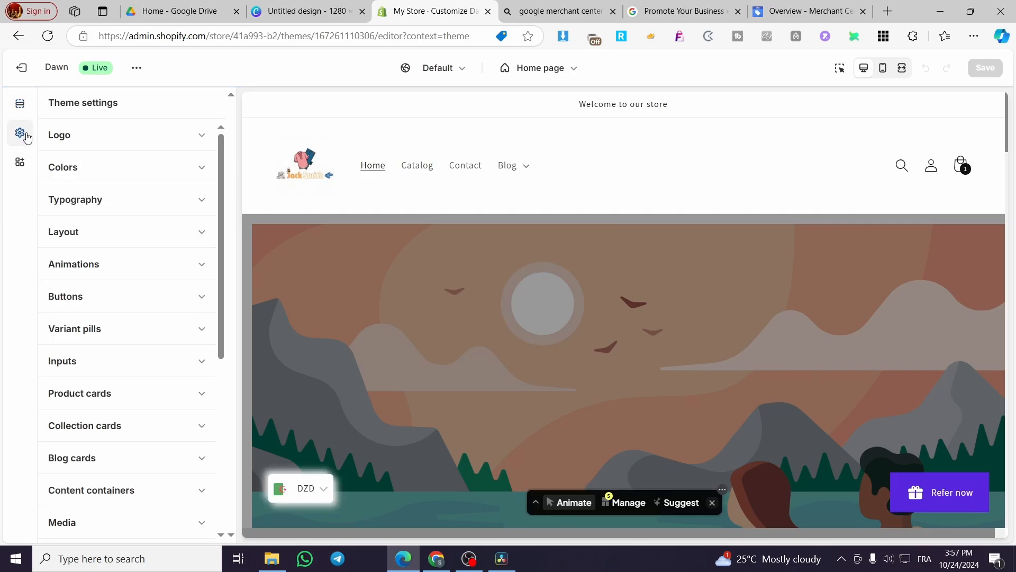
scroll(130, 205, down, 6)
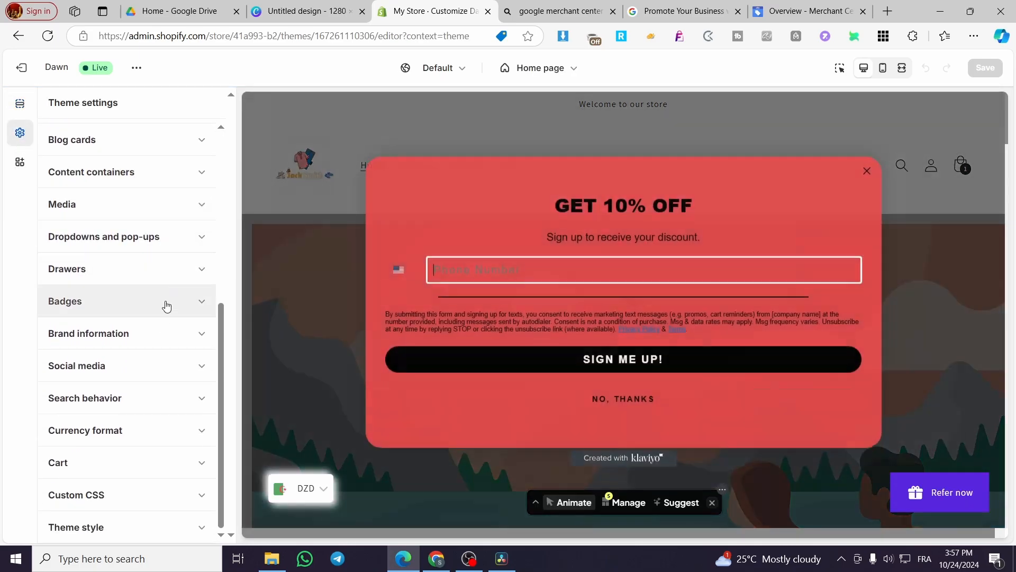
scroll(131, 429, up, 6)
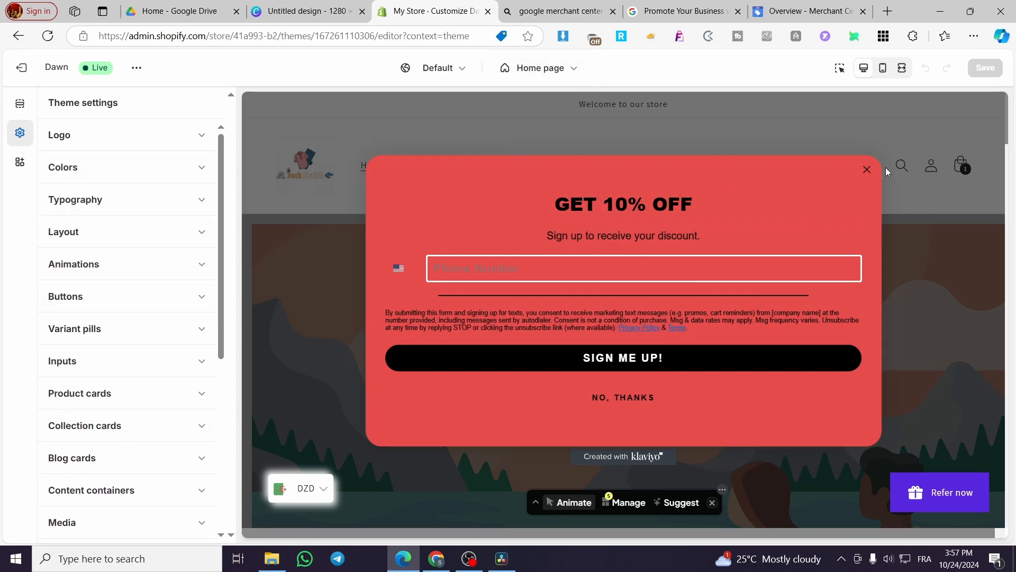
click(867, 170)
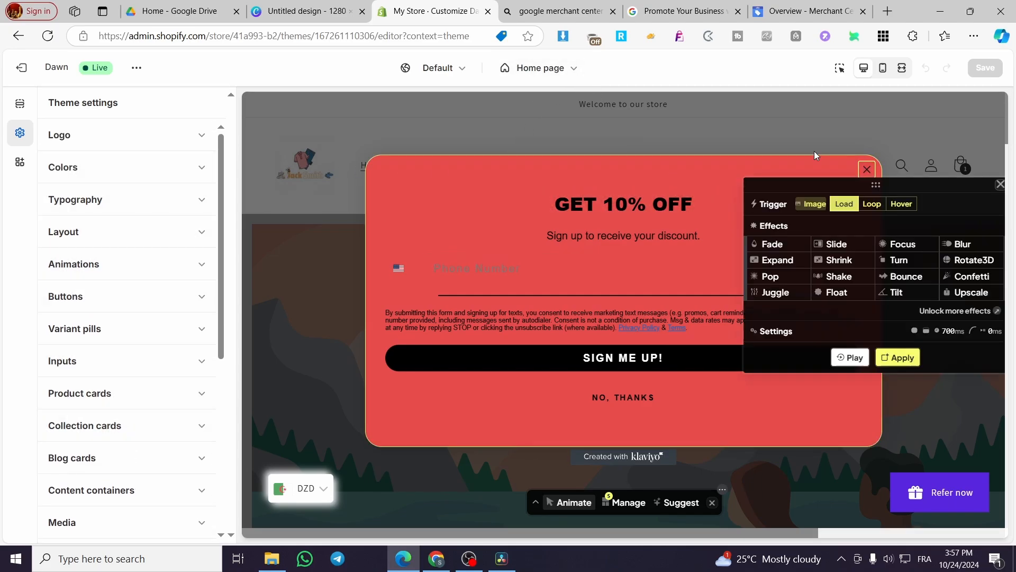
click(712, 502)
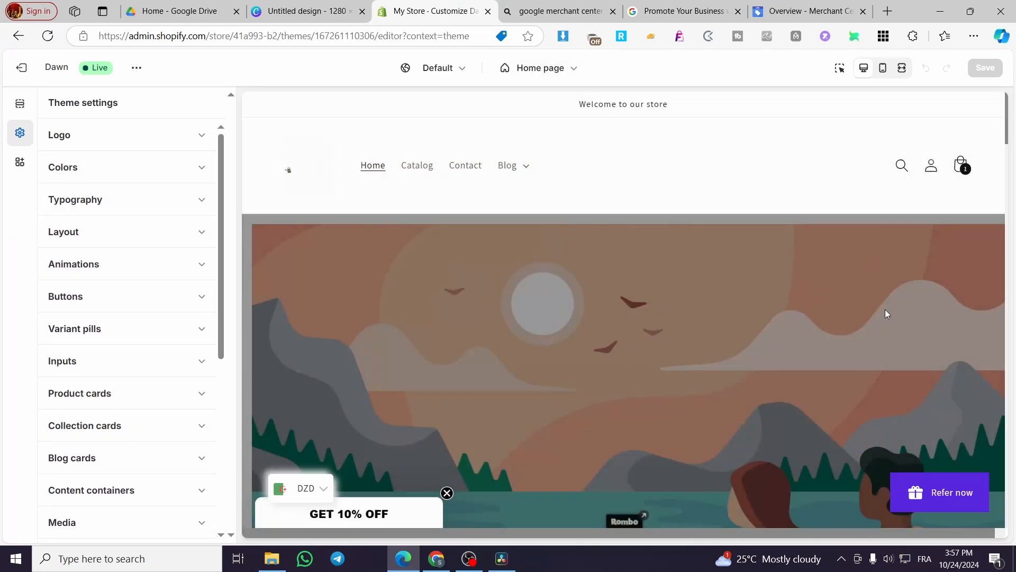
- Switch from the home page to Checkout and customer accounts and look over the checkout's logo and background settings
click(506, 69)
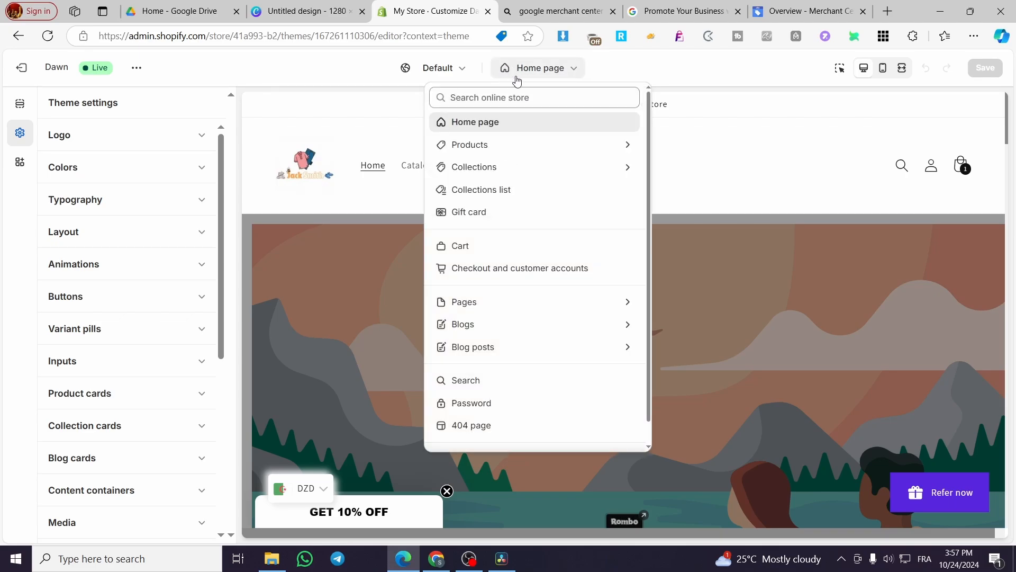
scroll(541, 137, down, 1)
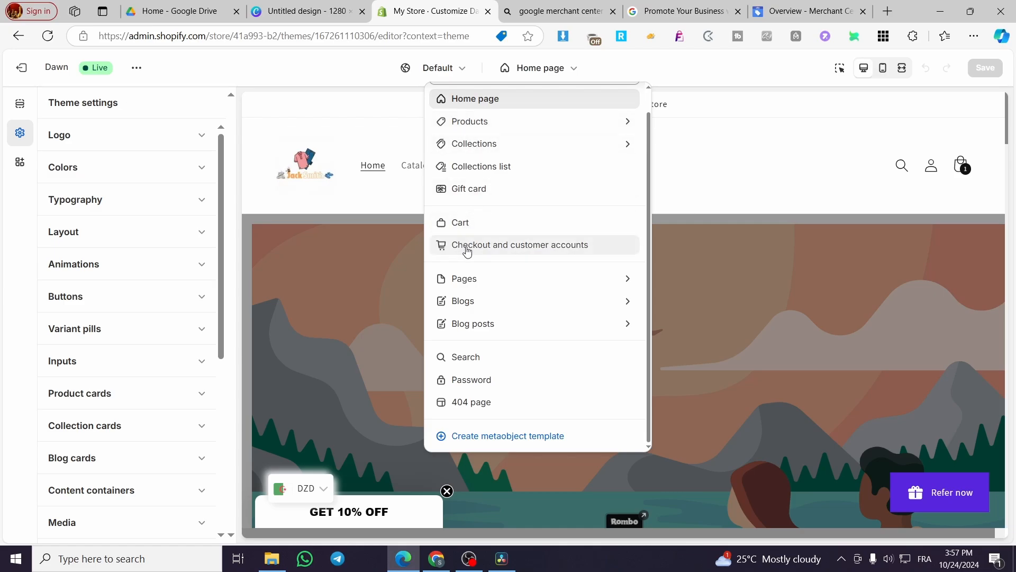
click(510, 251)
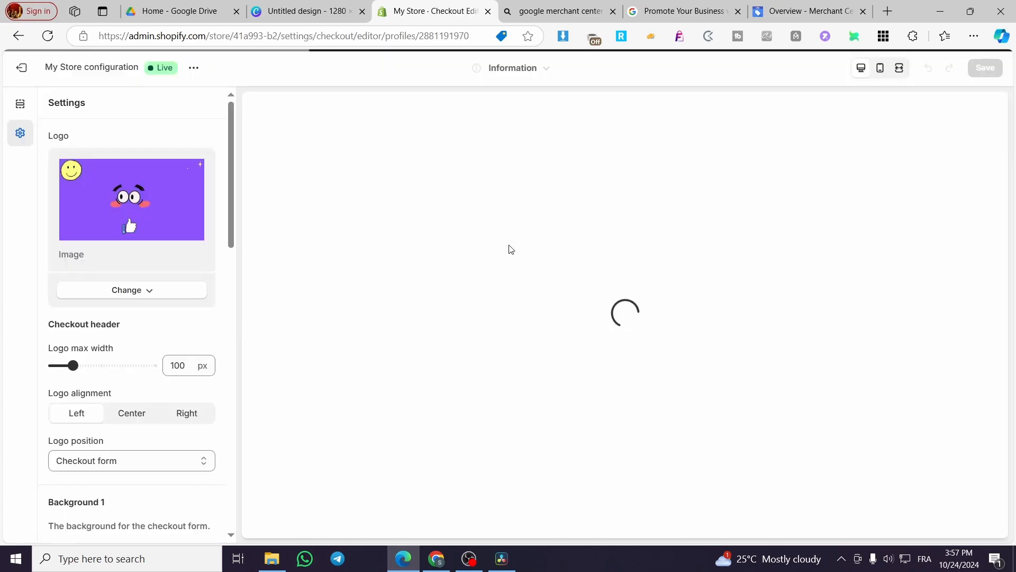
scroll(127, 264, down, 10)
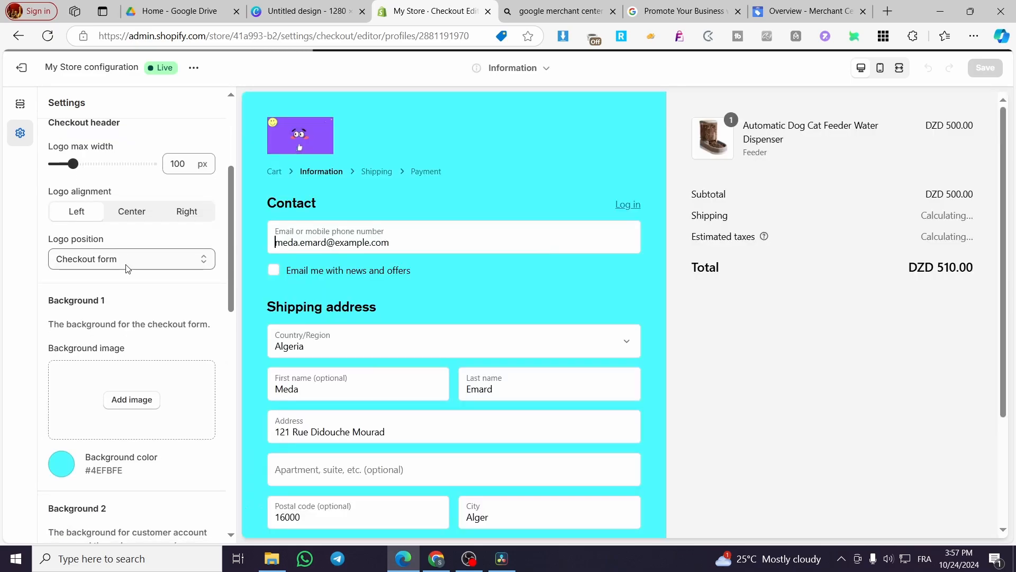
scroll(148, 297, down, 4)
scroll(150, 300, up, 14)
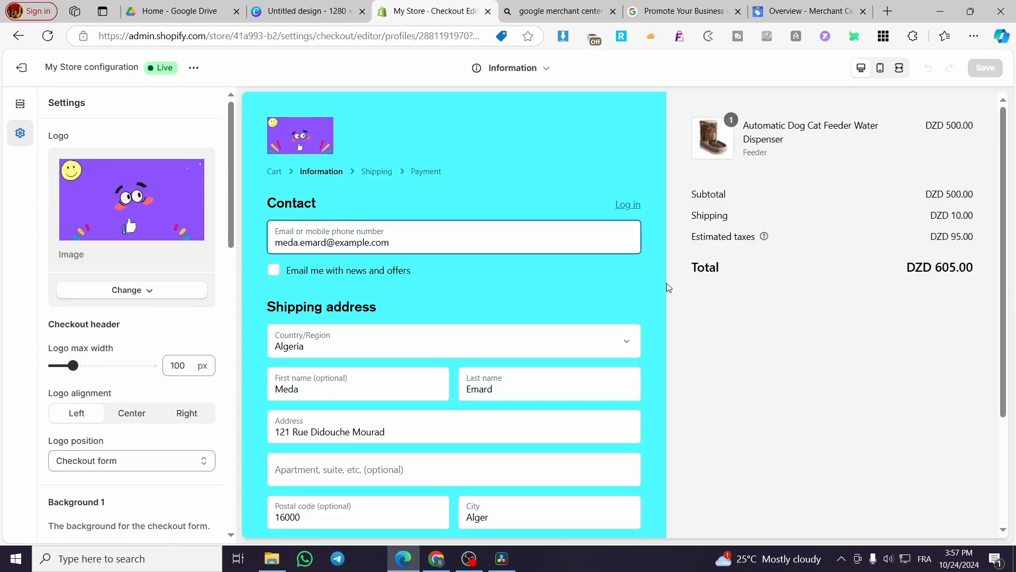